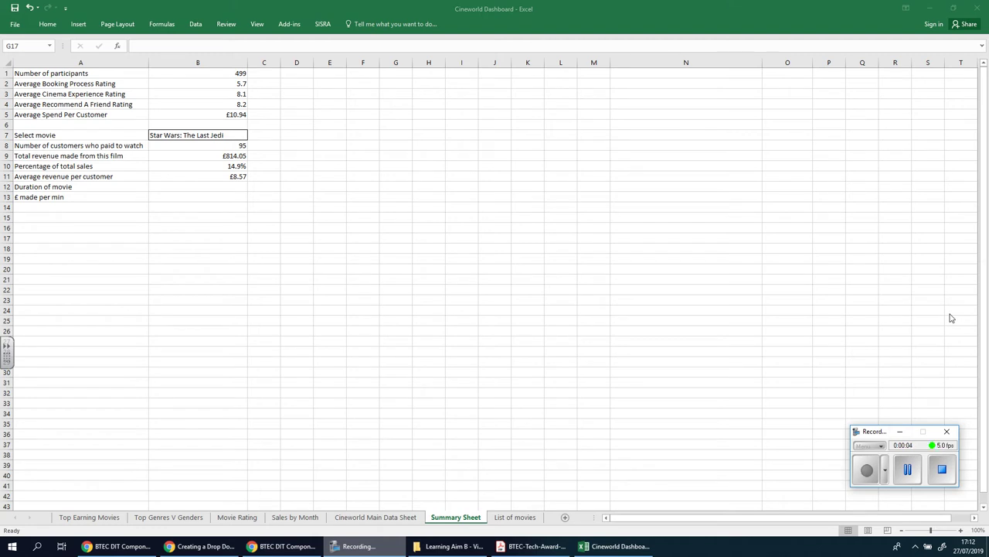
Pick I, Tonya from the B7 movie dropdown on the Summary Sheet
left_click(902, 433)
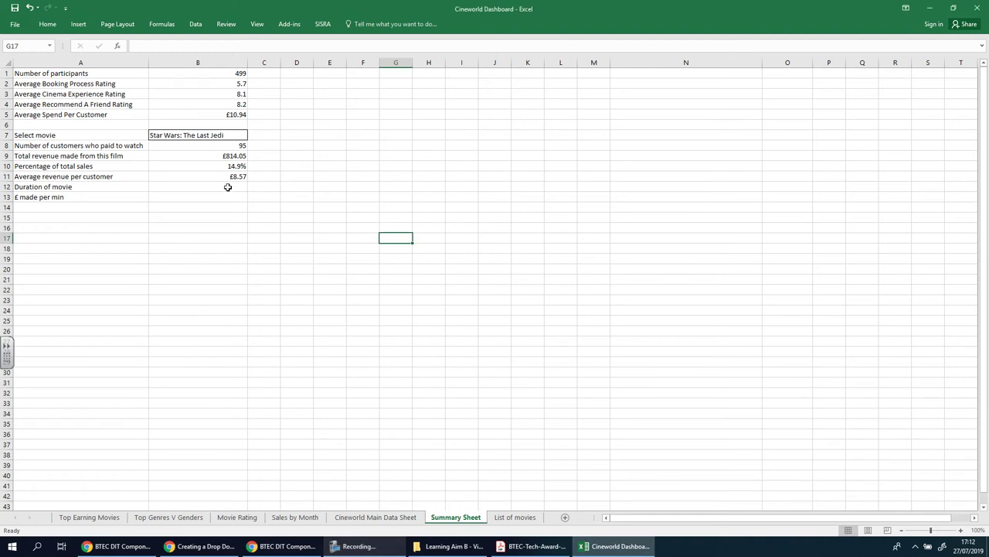
left_click_drag(228, 187, 225, 201)
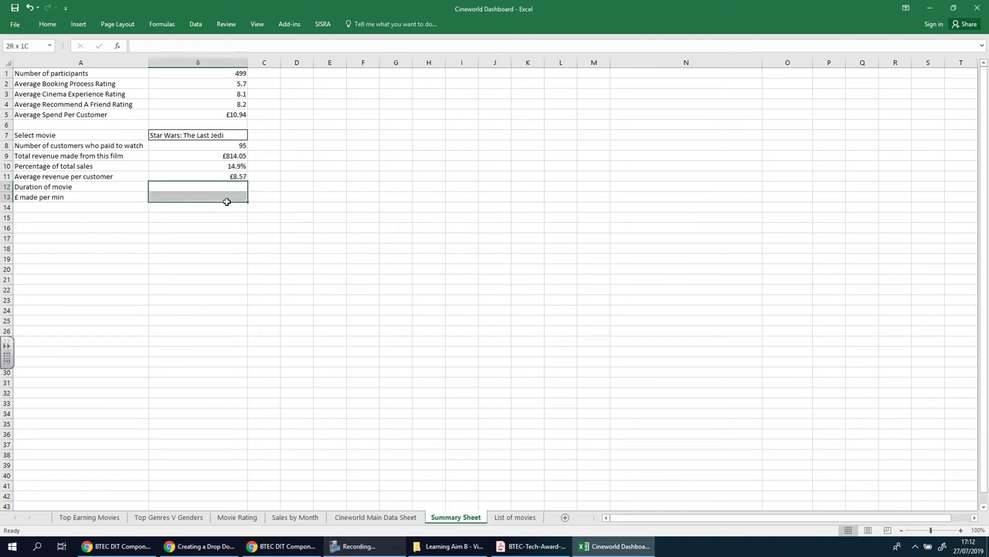
left_click(404, 224)
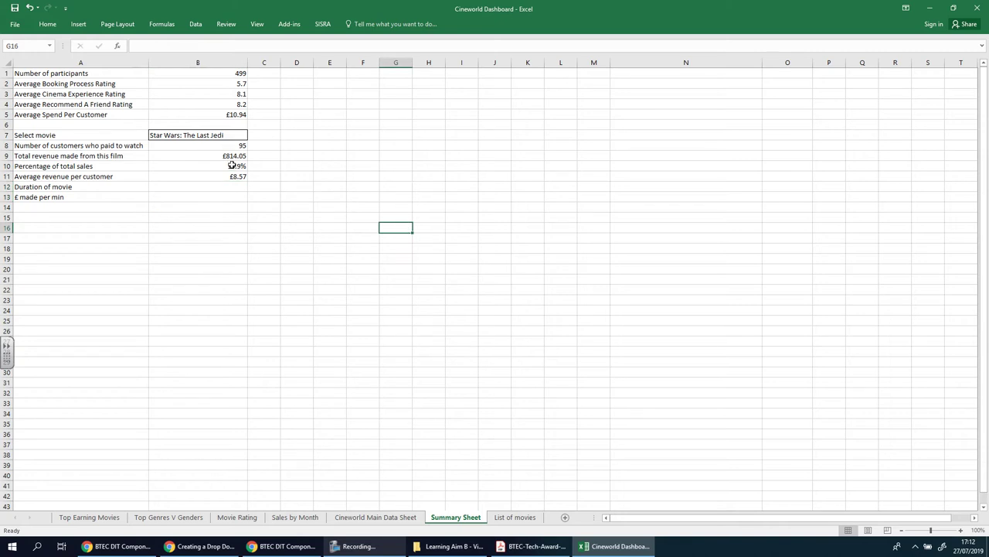
left_click_drag(232, 145, 232, 177)
left_click(402, 192)
left_click(238, 139)
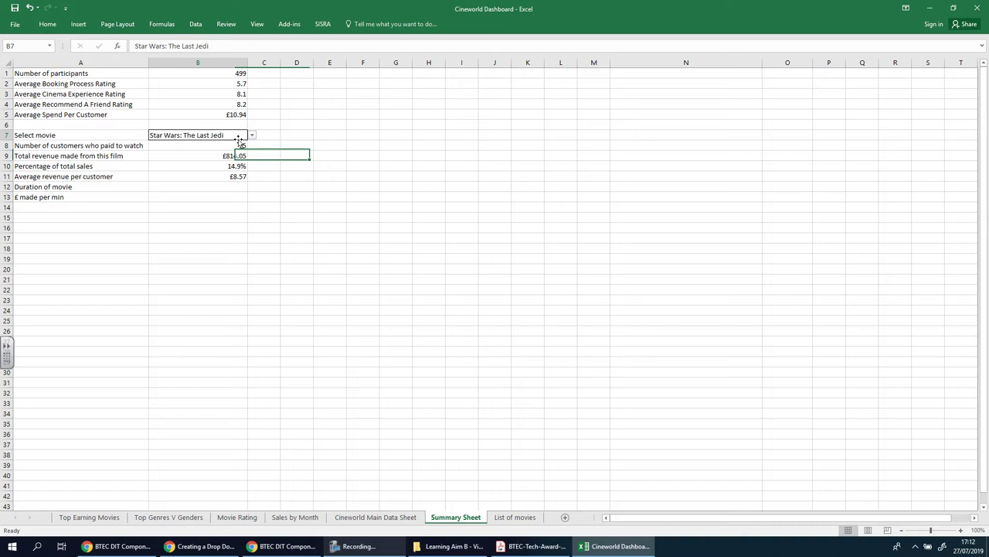
left_click(252, 135)
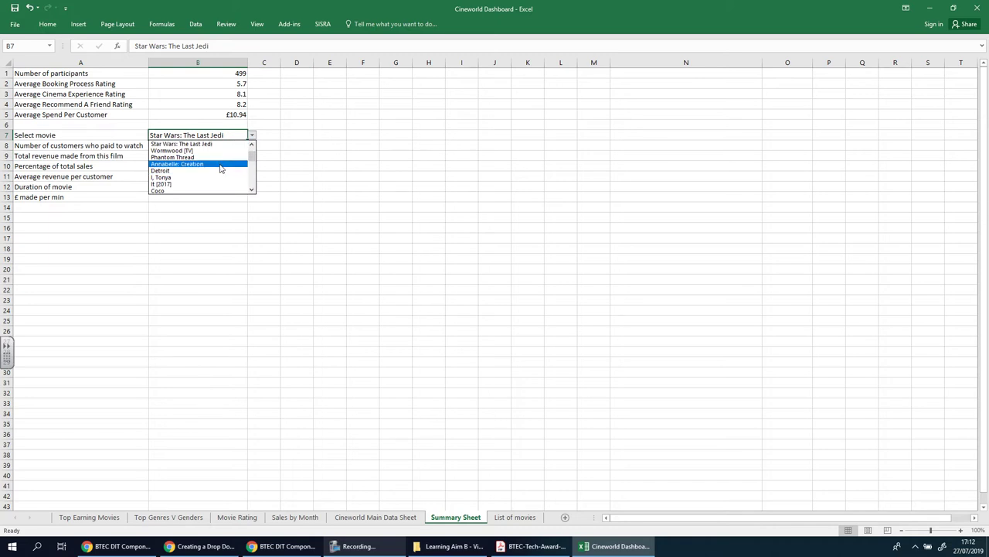
left_click(214, 177)
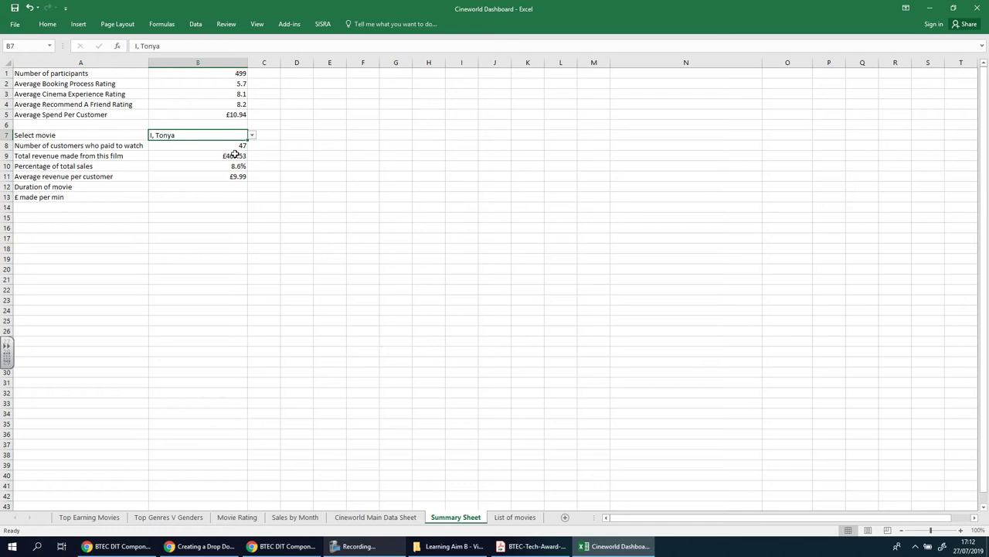
Review the customer, revenue, percentage and per-customer formulas, then the empty duration and £ per minute cells
key("Down")
key("Down")
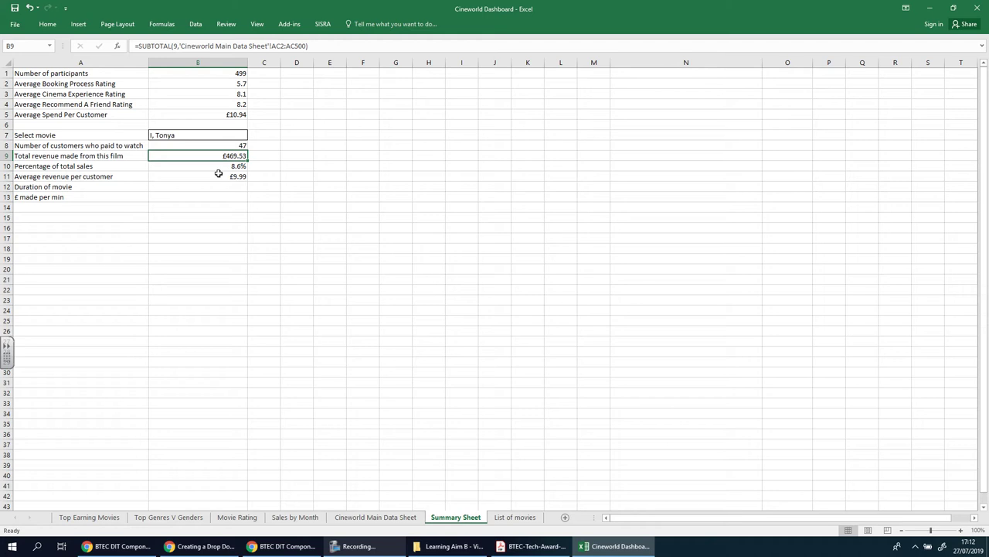
key("Down")
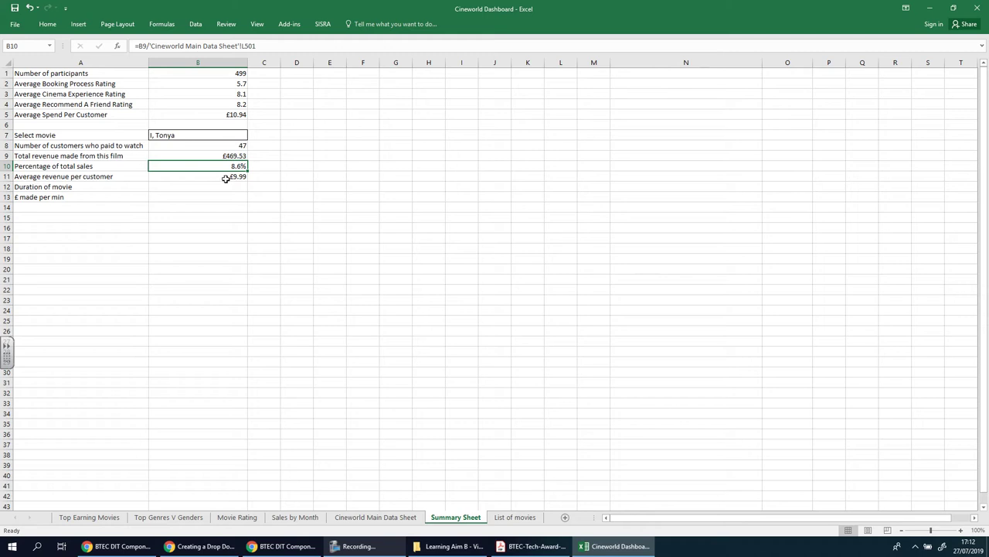
left_click(226, 178)
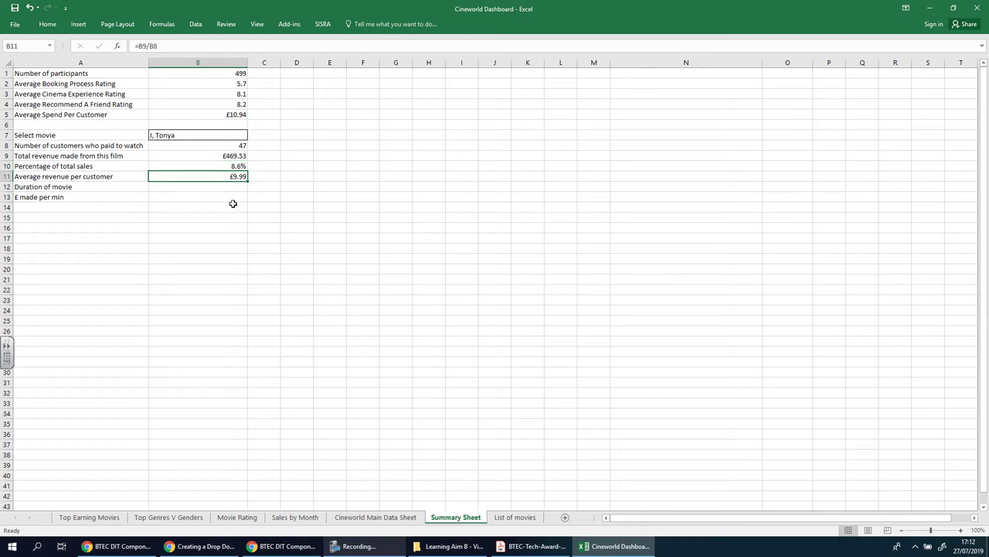
left_click(207, 189)
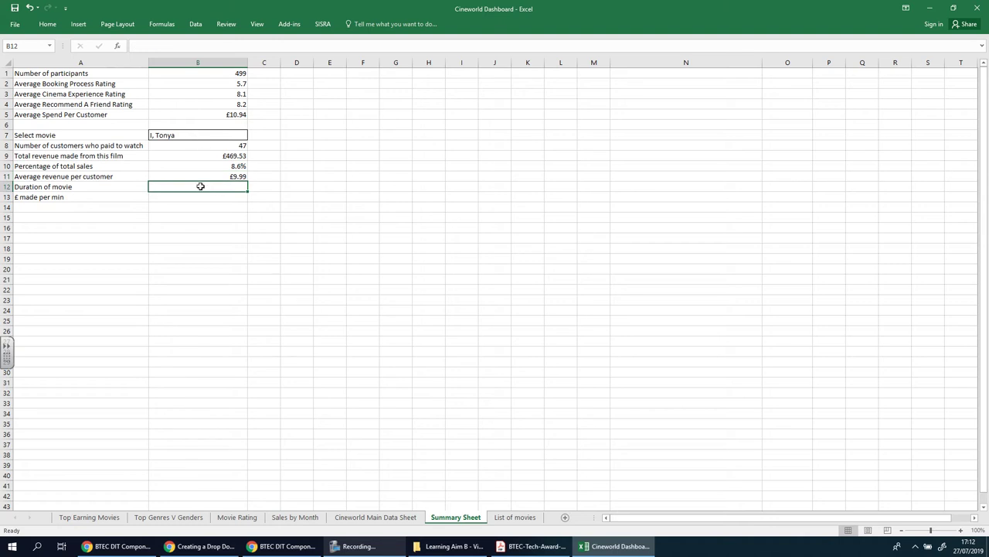
left_click(196, 197)
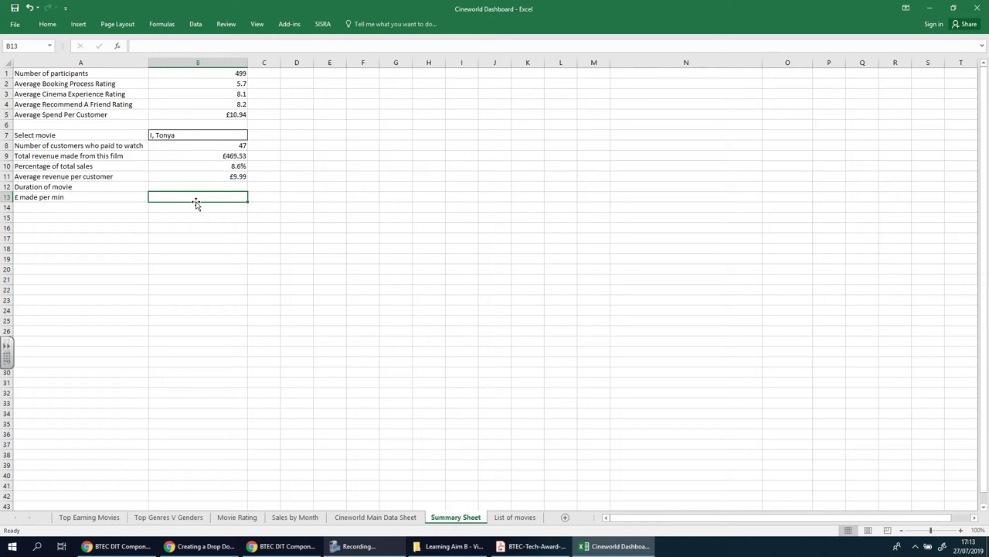
Flip between the Cineworld Main Data Sheet and the List of movies sheet
left_click(228, 187)
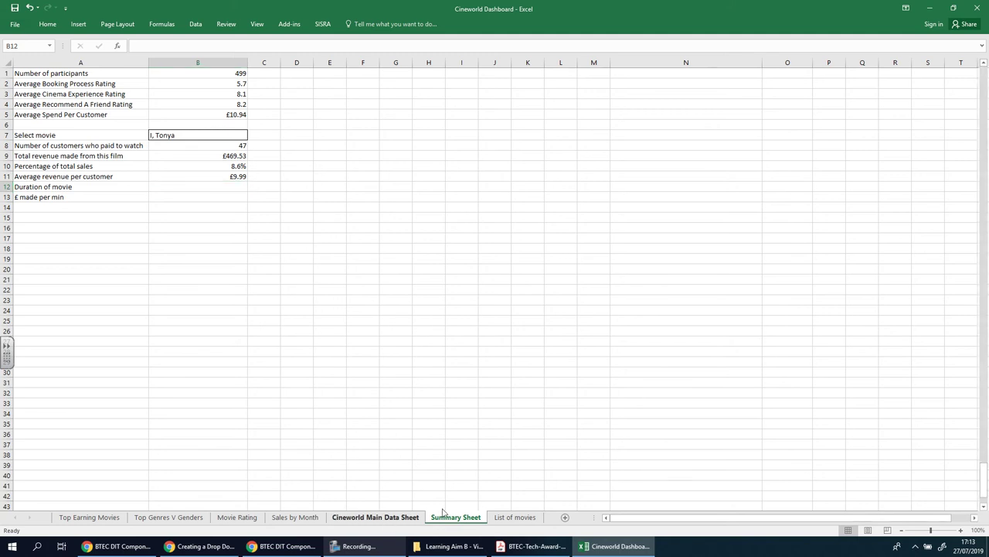
left_click(388, 520)
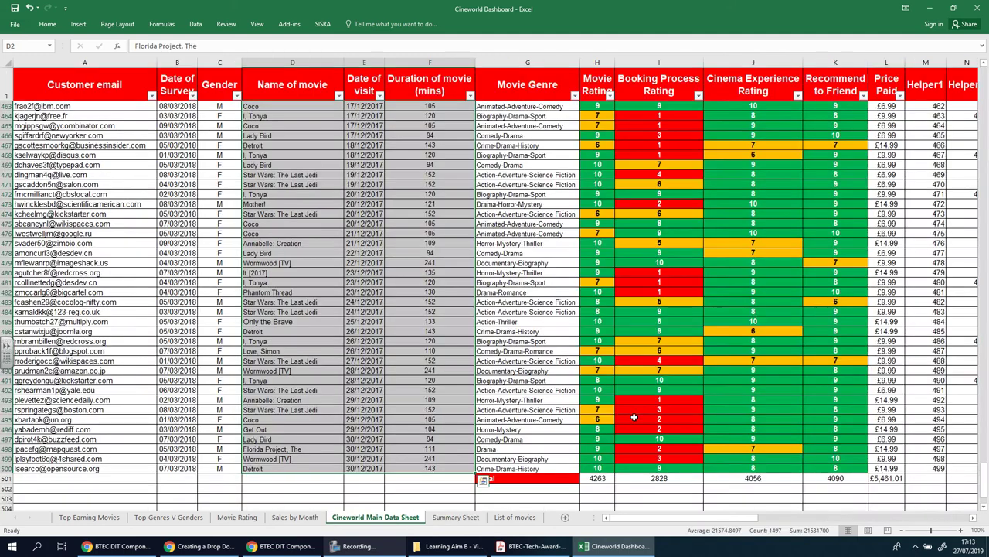
left_click(514, 520)
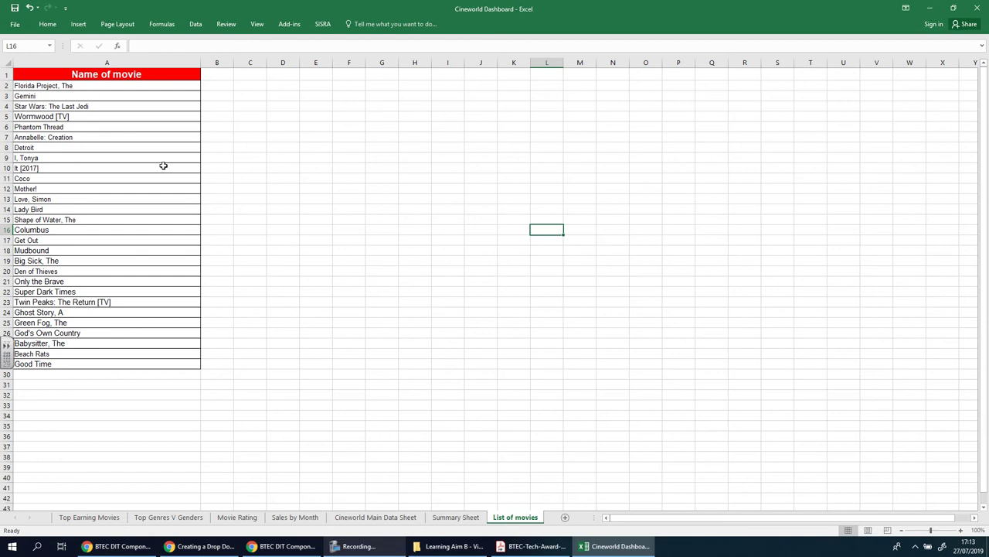
left_click(369, 518)
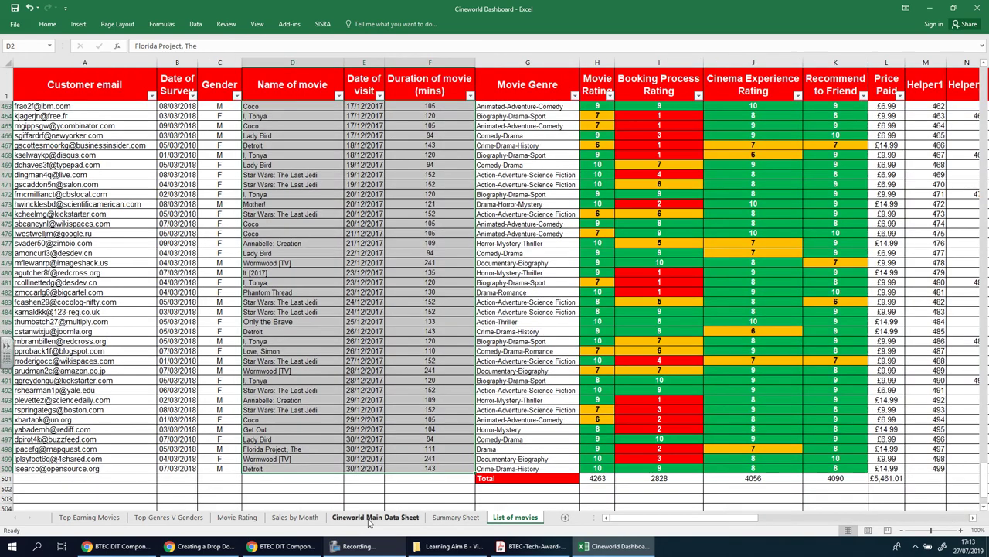
left_click(515, 518)
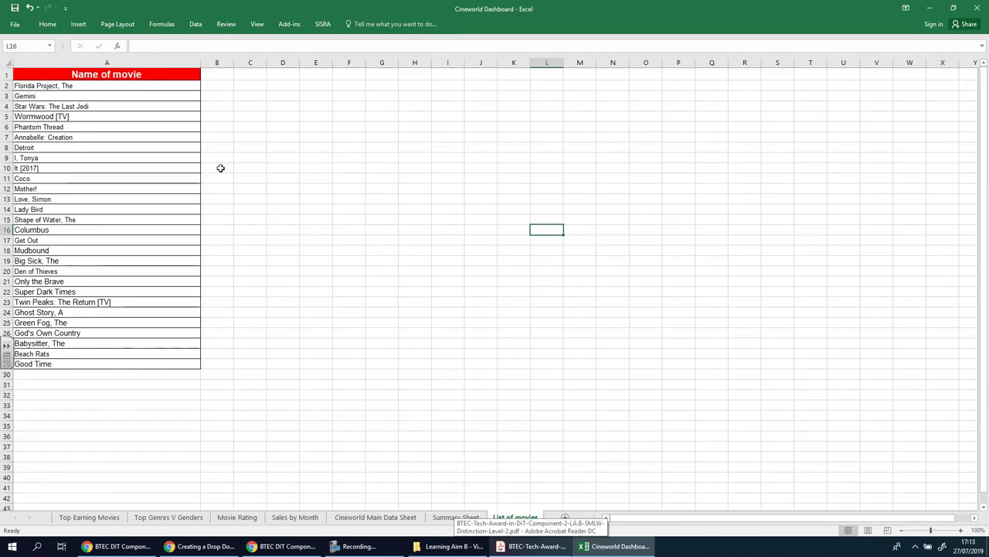
left_click(412, 517)
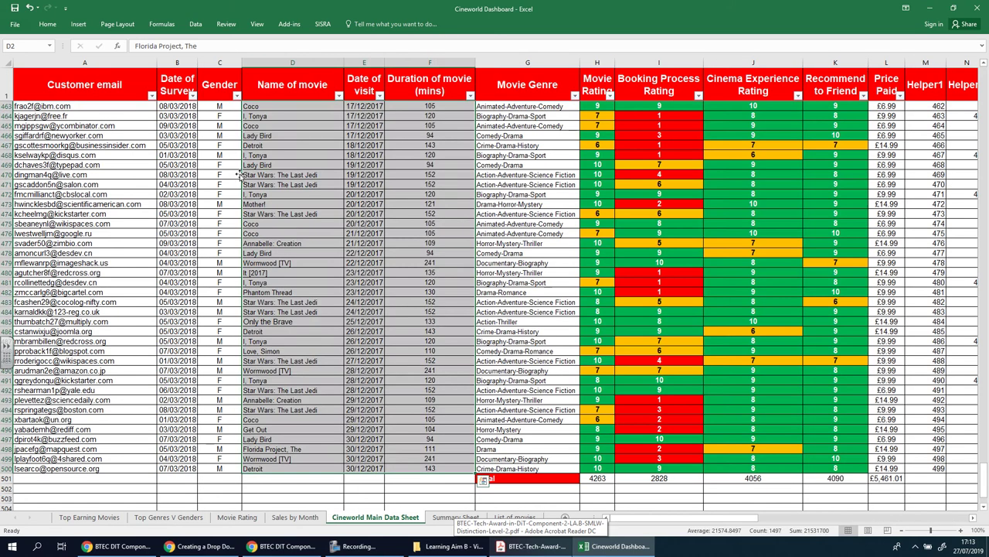
Copy the movie name, visit date and duration columns D2:F500 from the main data sheet
scroll(271, 187, "up", 10)
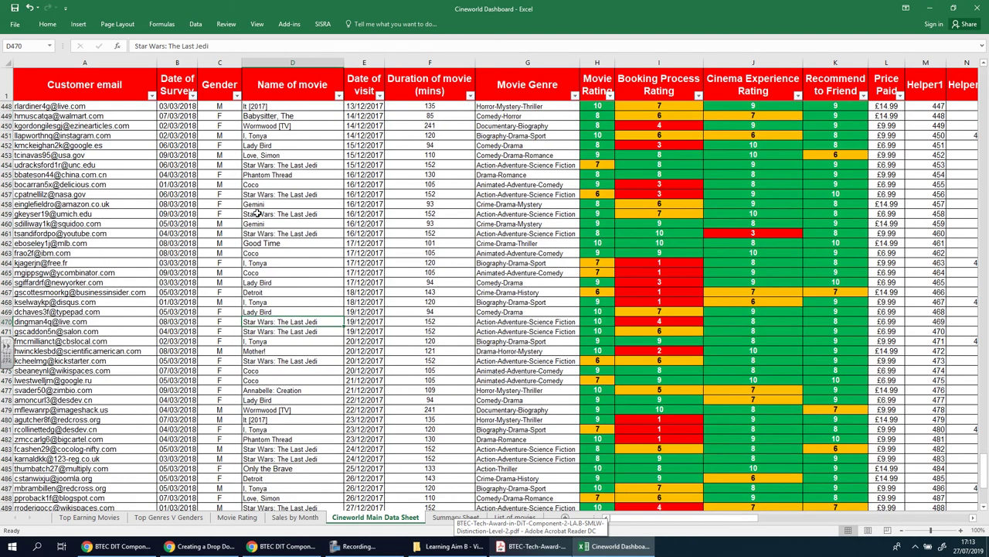
scroll(270, 187, "up", 20)
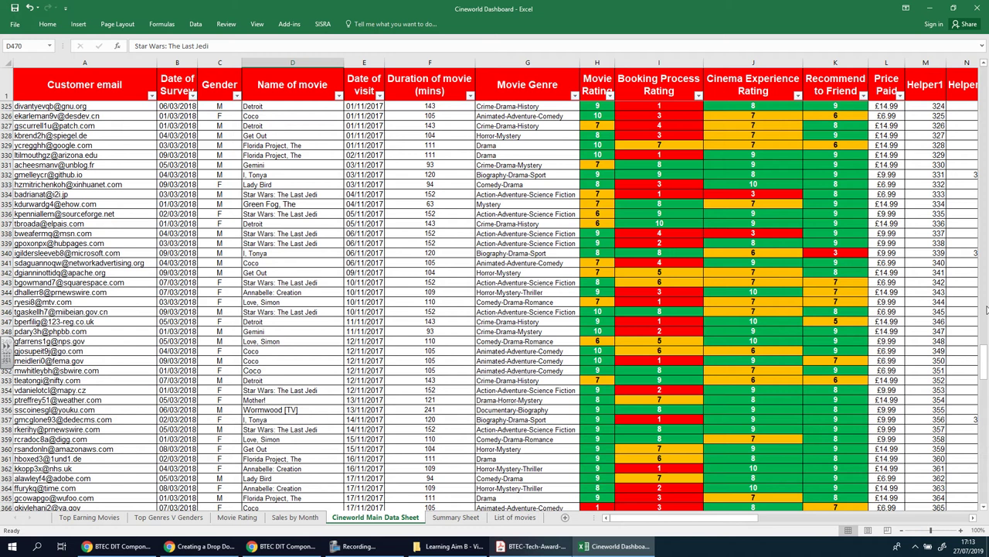
left_click_drag(983, 369, 983, 65)
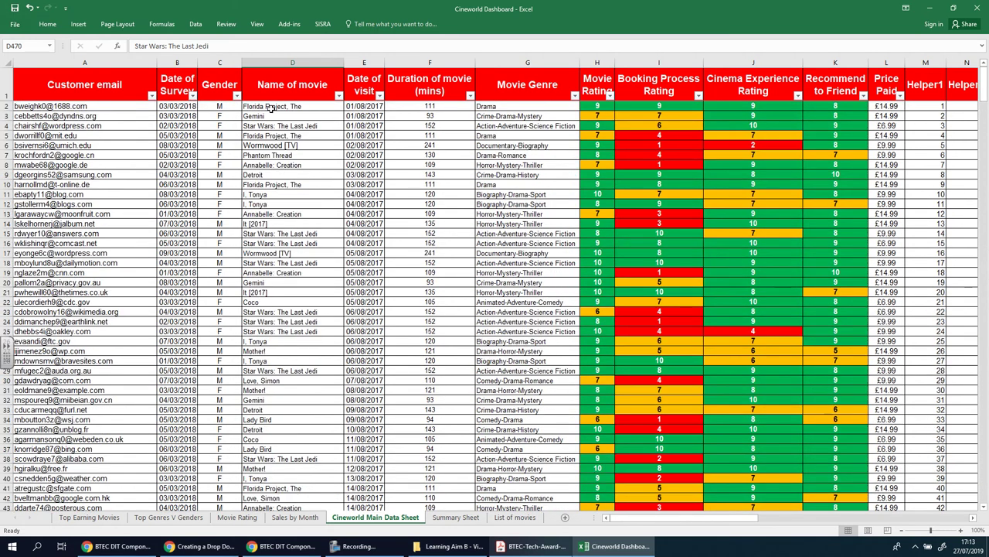
left_click_drag(270, 108, 448, 479)
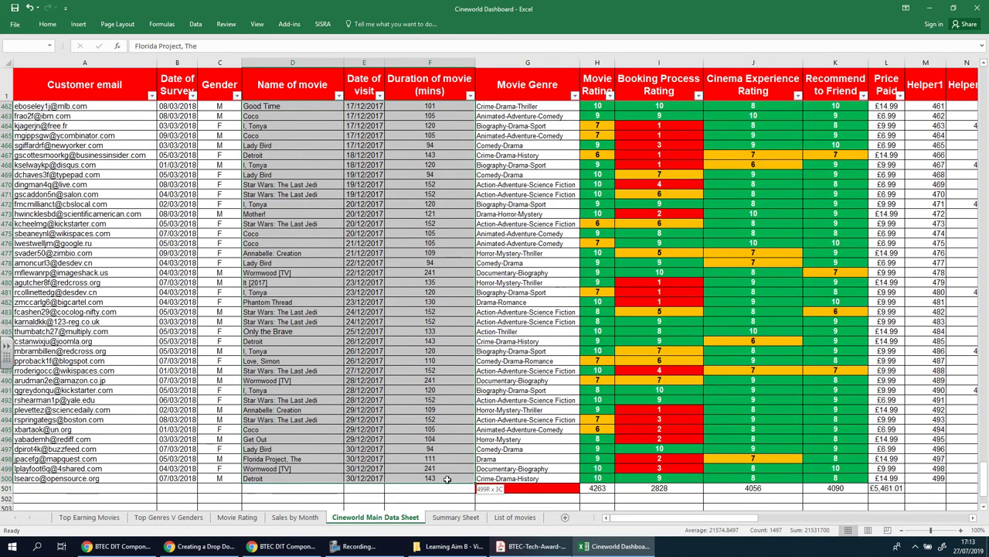
key("ctrl+c")
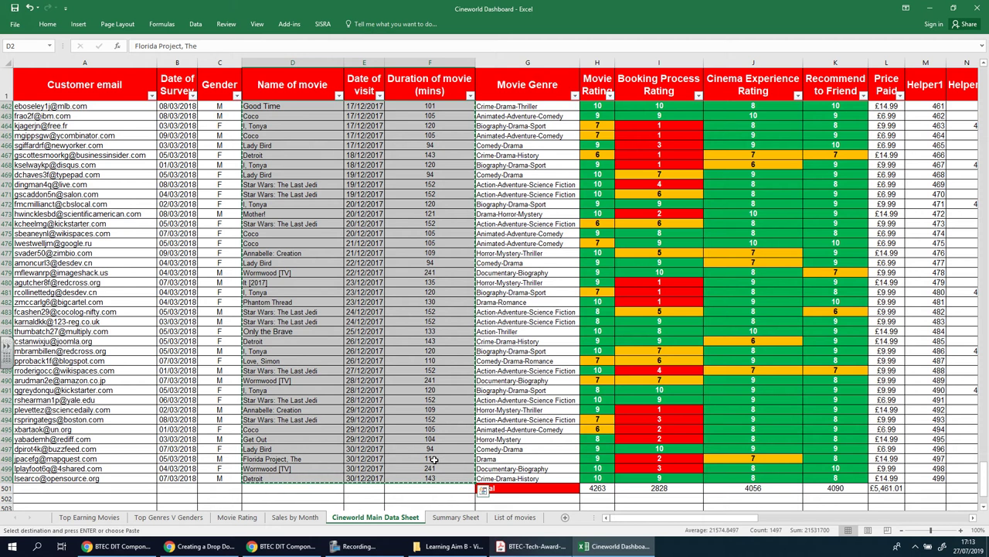
left_click(515, 517)
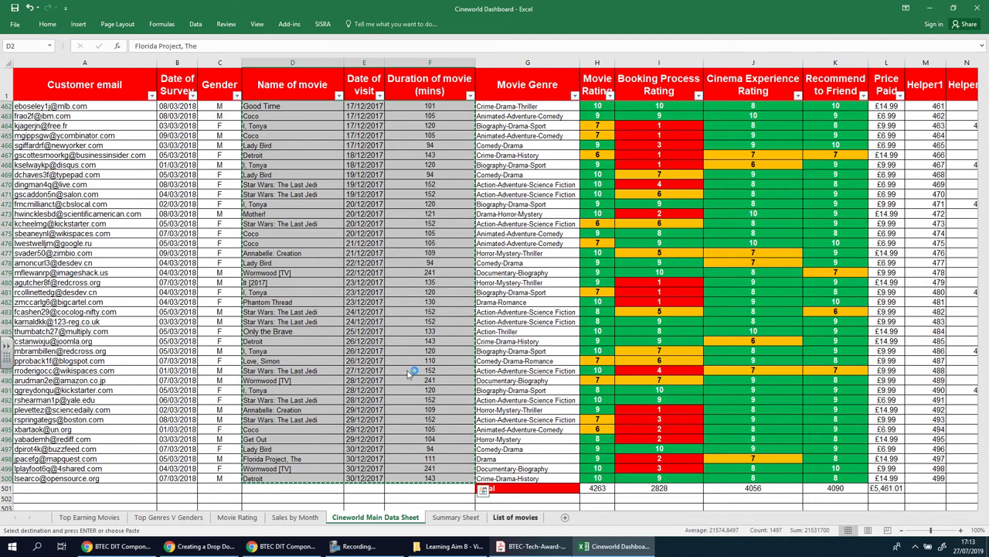
left_click(88, 85)
right_click(89, 87)
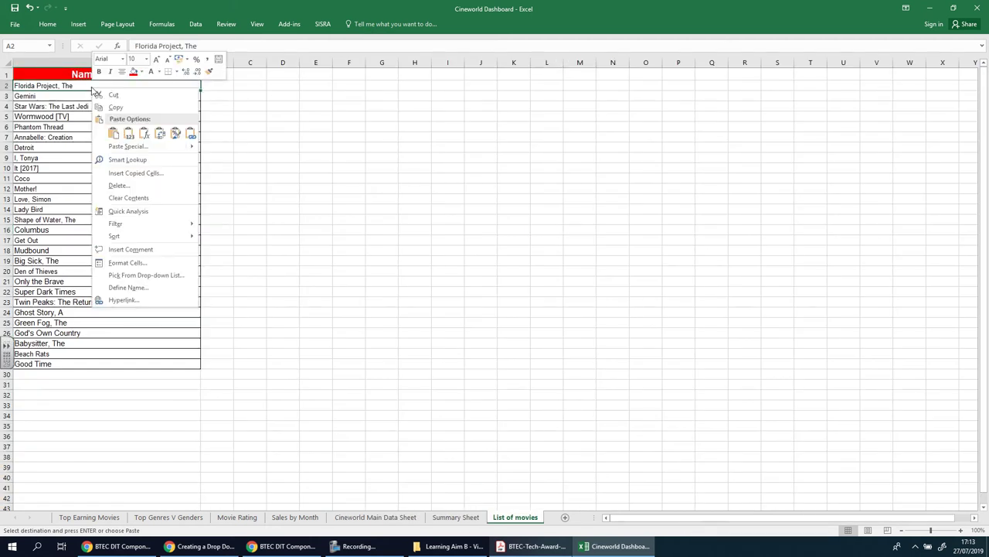
left_click(75, 85)
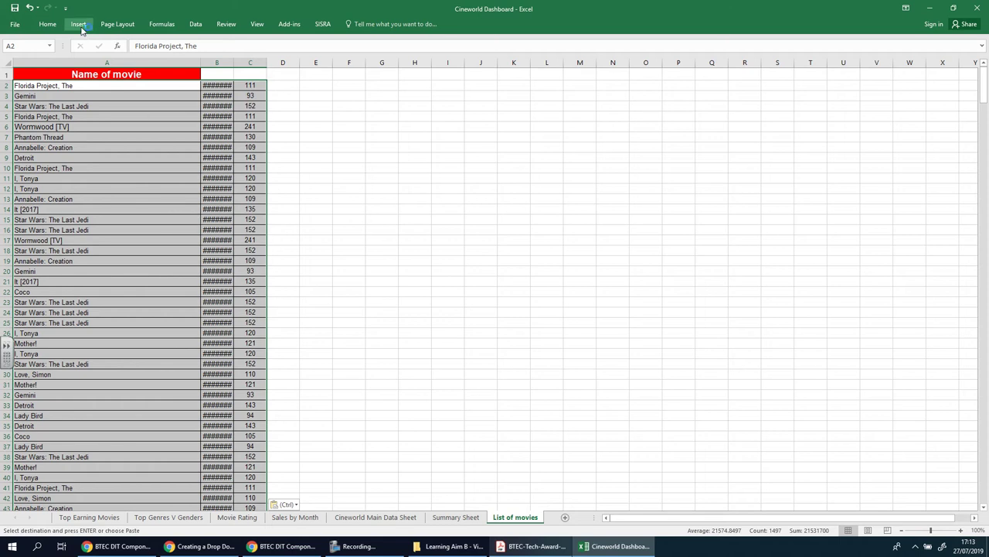
left_click(195, 24)
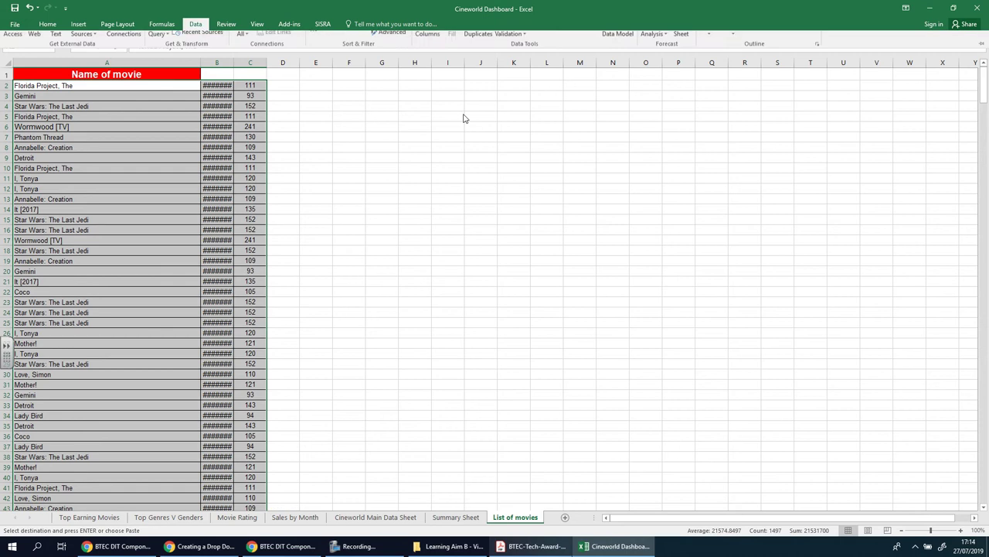
left_click(479, 65)
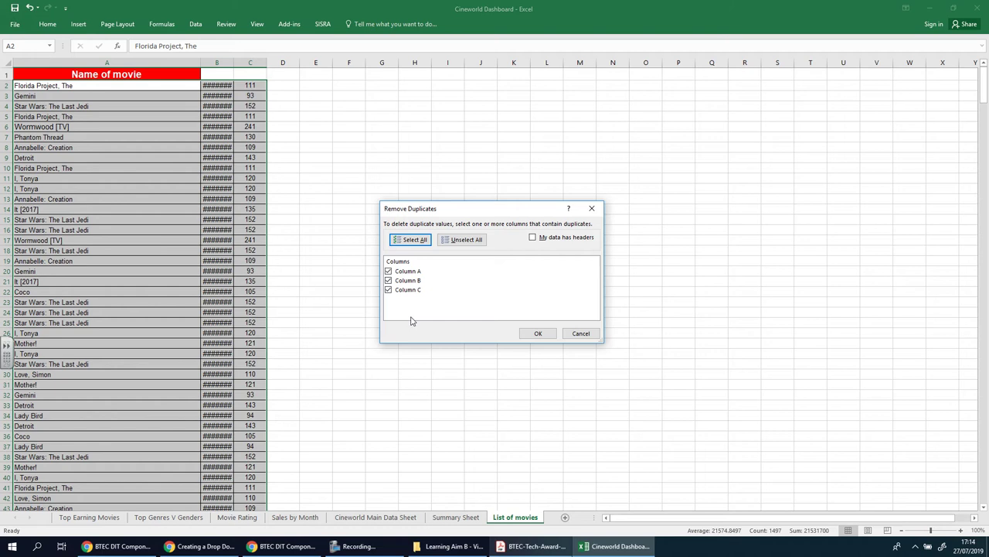
left_click(564, 331)
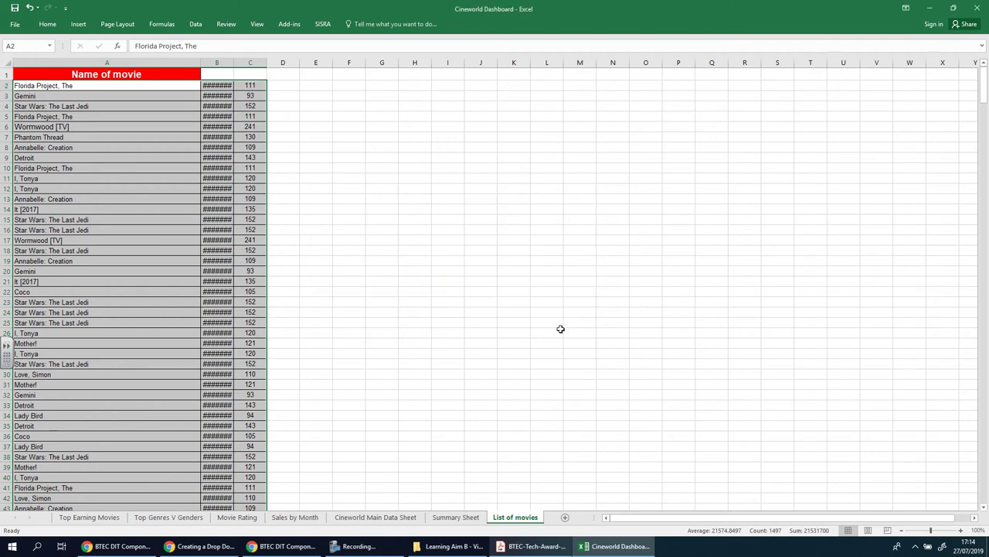
Copy D1:F500 from the Cineworld Main Data Sheet and select A1 on List of movies
left_click(462, 516)
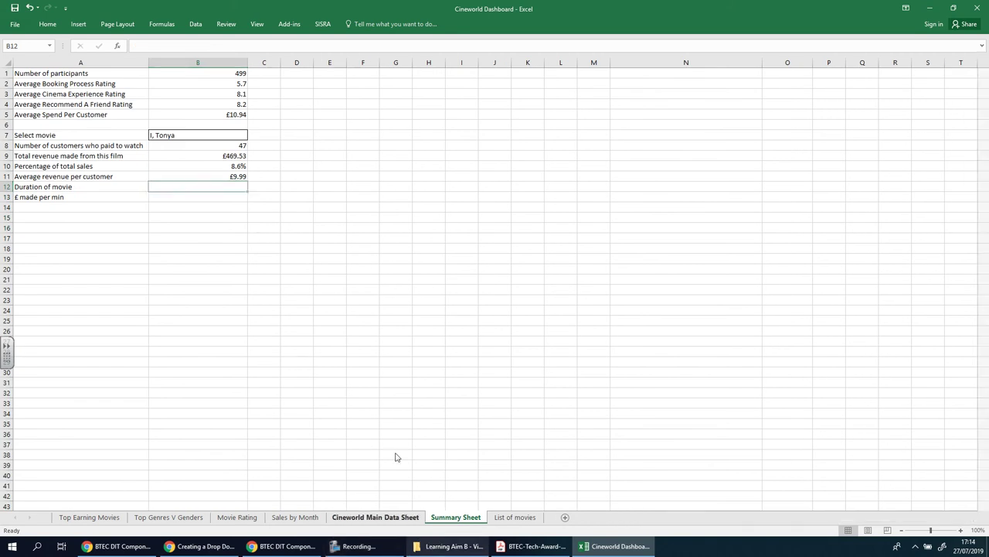
left_click(375, 517)
left_click_drag(300, 88, 419, 467)
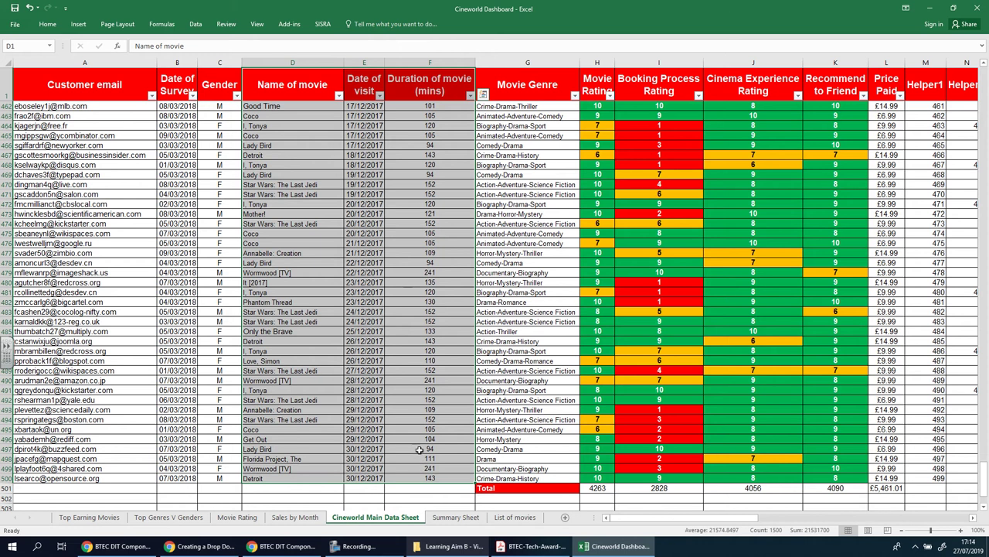
key("ctrl+c")
left_click(515, 516)
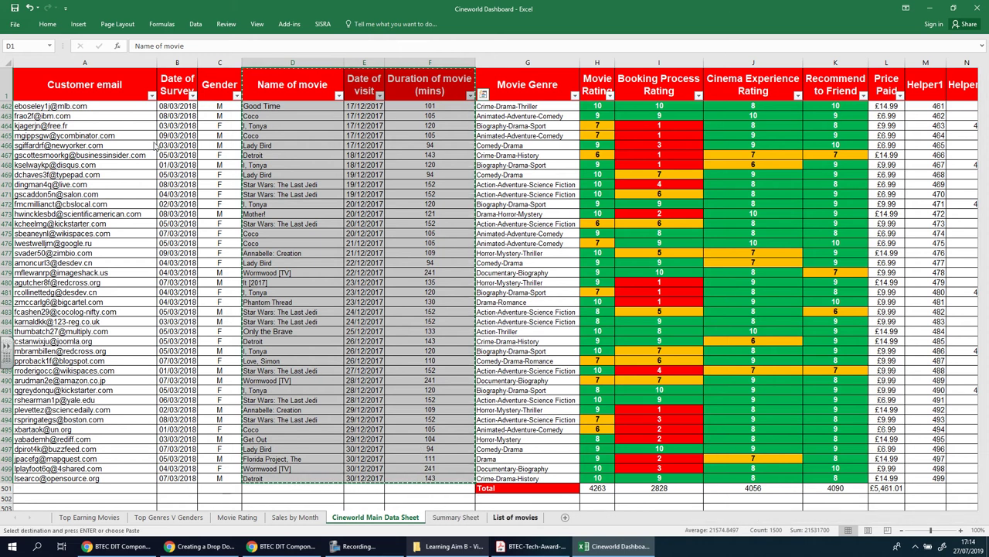
left_click(89, 73)
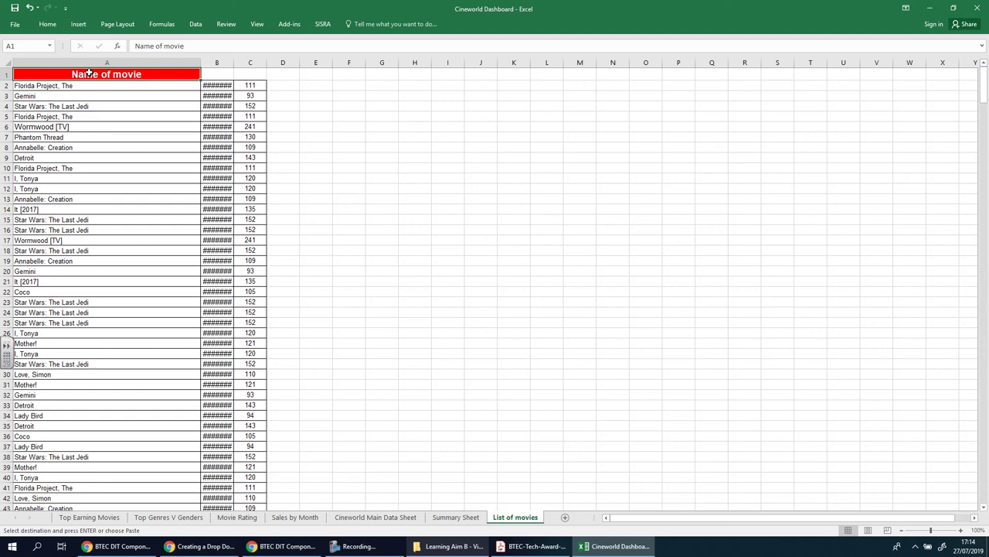
Paste the copied columns at A1 and fit the duration column to its header
key("ctrl+v")
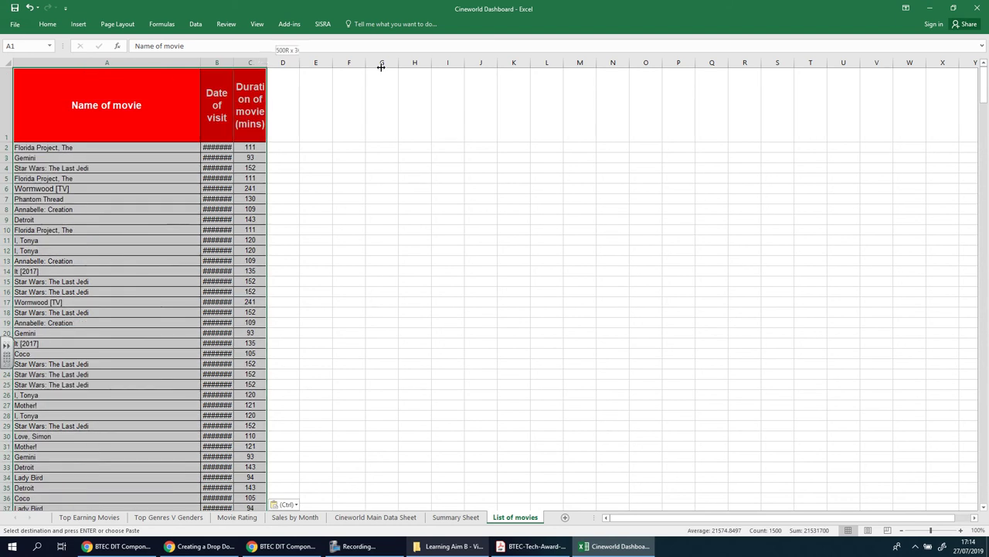
double_click(266, 62)
left_click(262, 65)
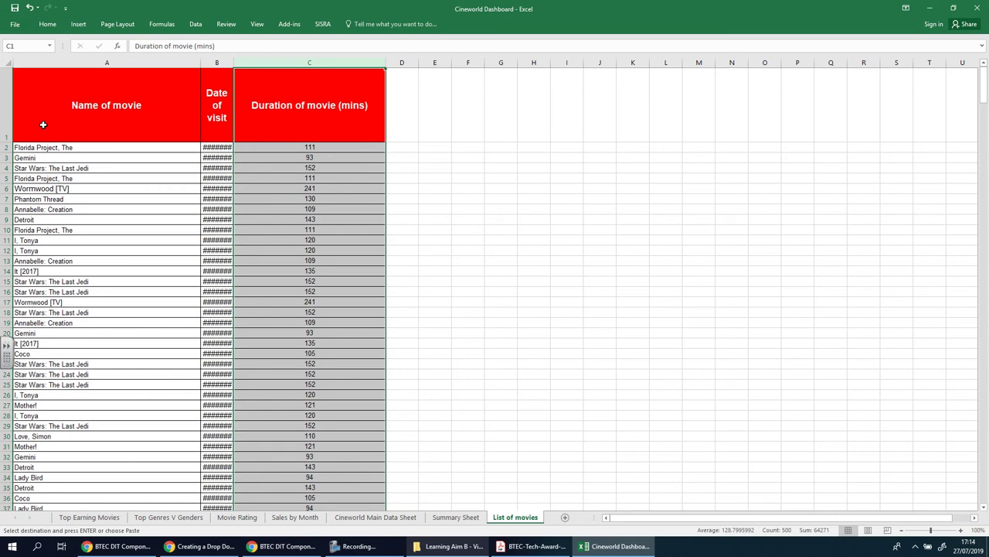
left_click_drag(7, 141, 7, 135)
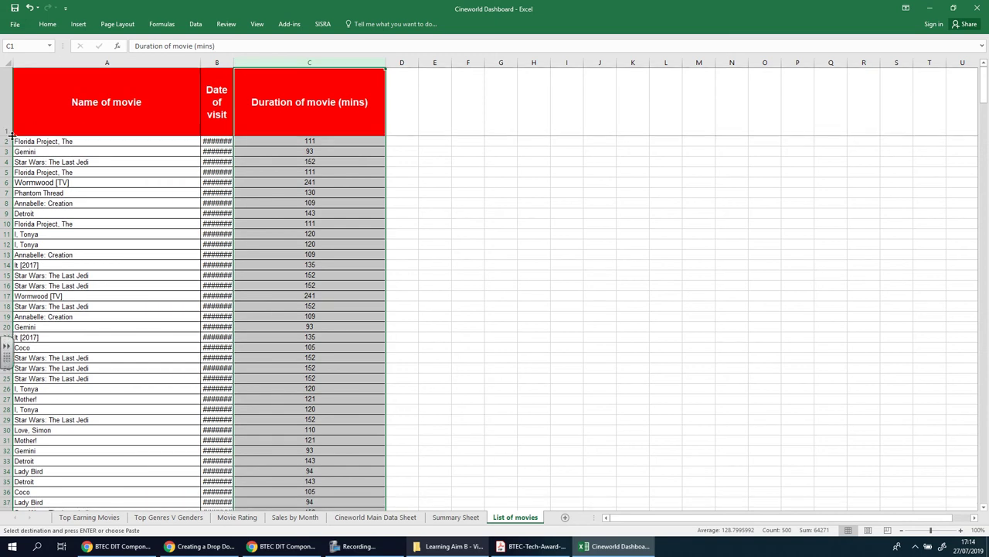
Delete the Date of visit column and autofit the header row and both remaining columns
left_click(216, 62)
right_click(216, 61)
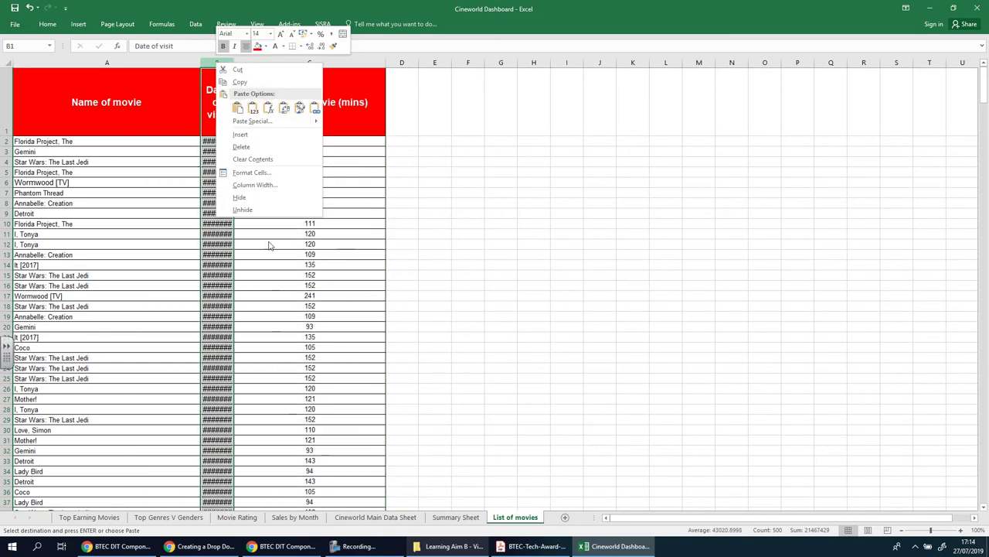
left_click(258, 146)
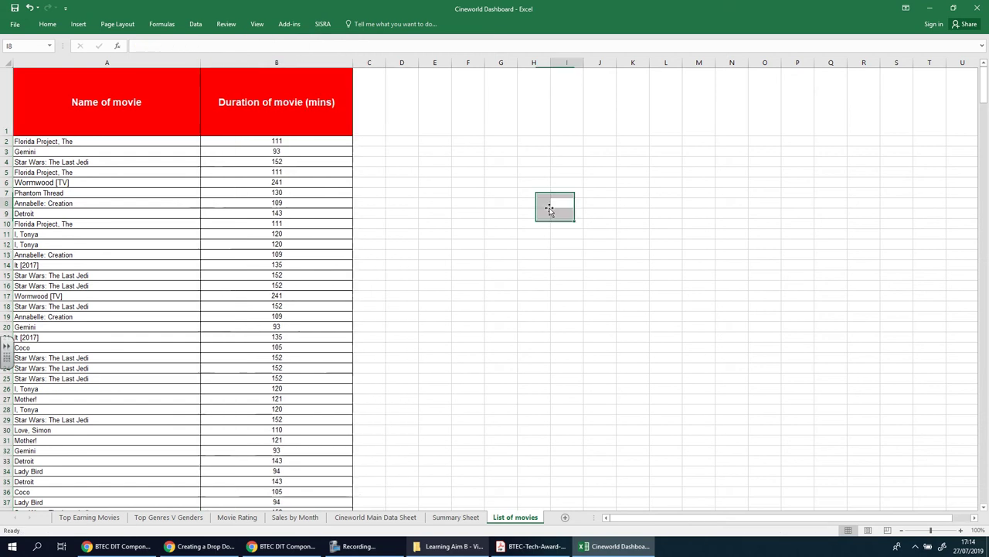
left_click(572, 204)
double_click(7, 135)
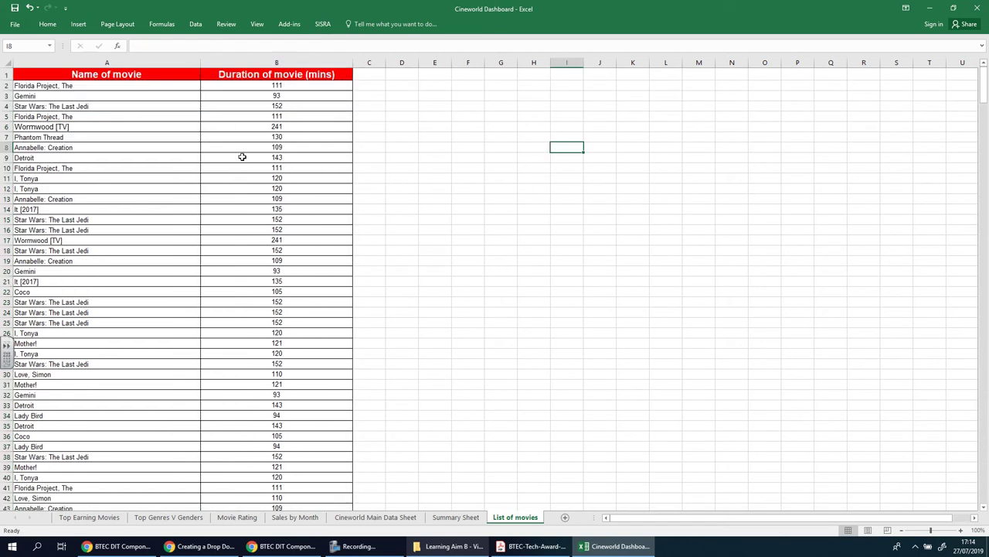
left_click(499, 117)
double_click(200, 61)
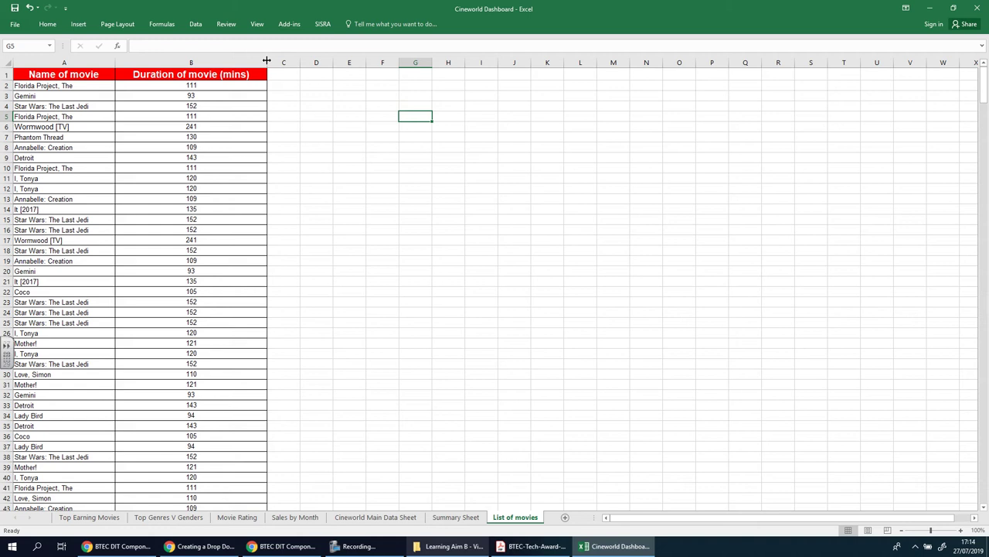
double_click(265, 62)
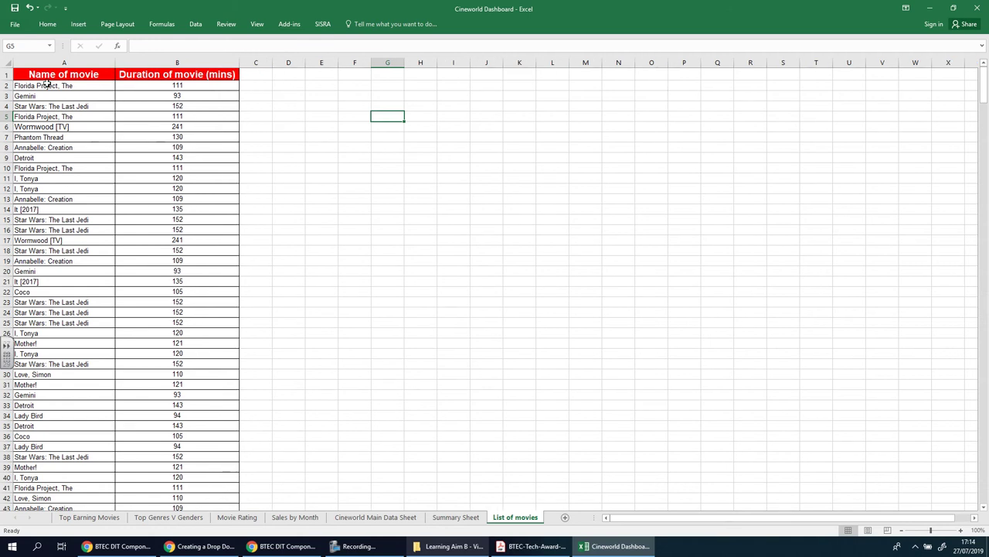
mouse_move(47, 82)
left_mouse_down()
mouse_move(177, 108)
mouse_move(163, 325)
mouse_move(176, 555)
mouse_move(177, 471)
mouse_move(178, 484)
mouse_move(193, 448)
mouse_move(77, 47)
mouse_move(34, 2)
mouse_move(45, 105)
mouse_move(41, 87)
left_mouse_up()
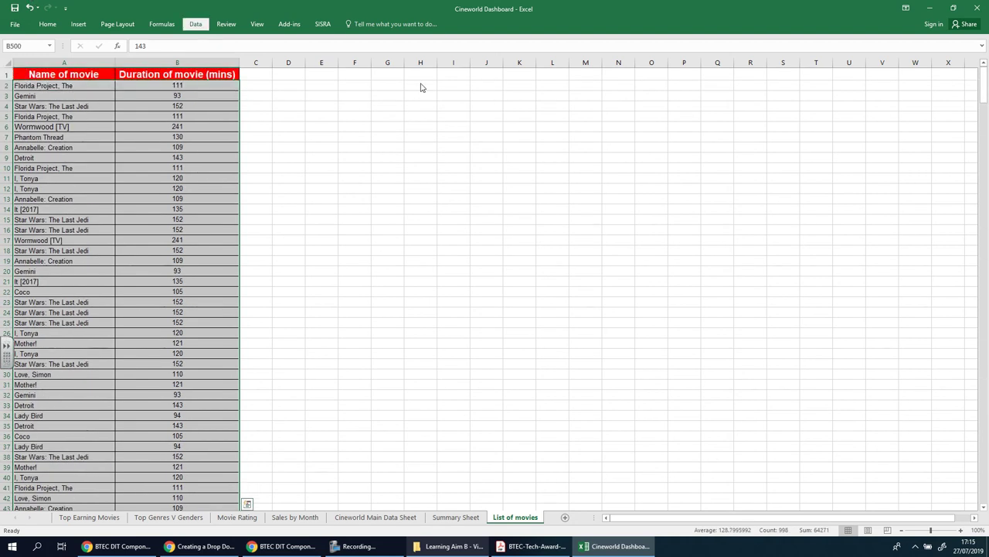
Remove duplicates across both columns, deleting 471 duplicates and leaving 28 unique movies
left_click(470, 62)
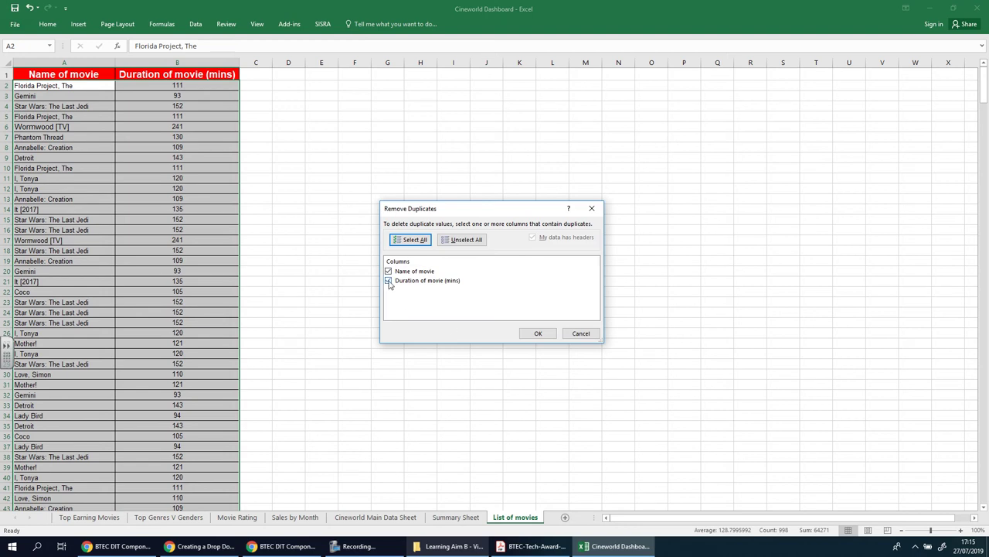
left_click(538, 336)
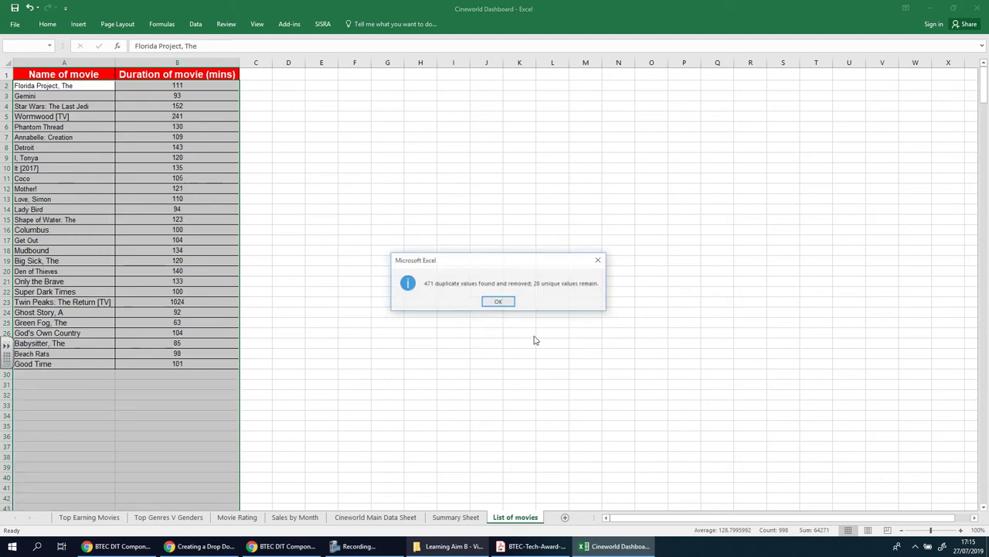
left_click(499, 301)
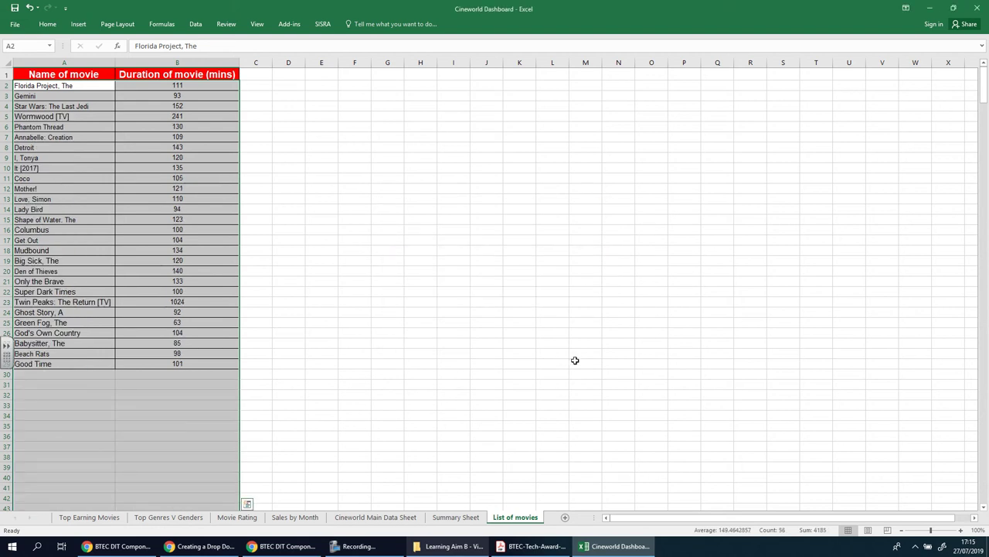
left_click(578, 362)
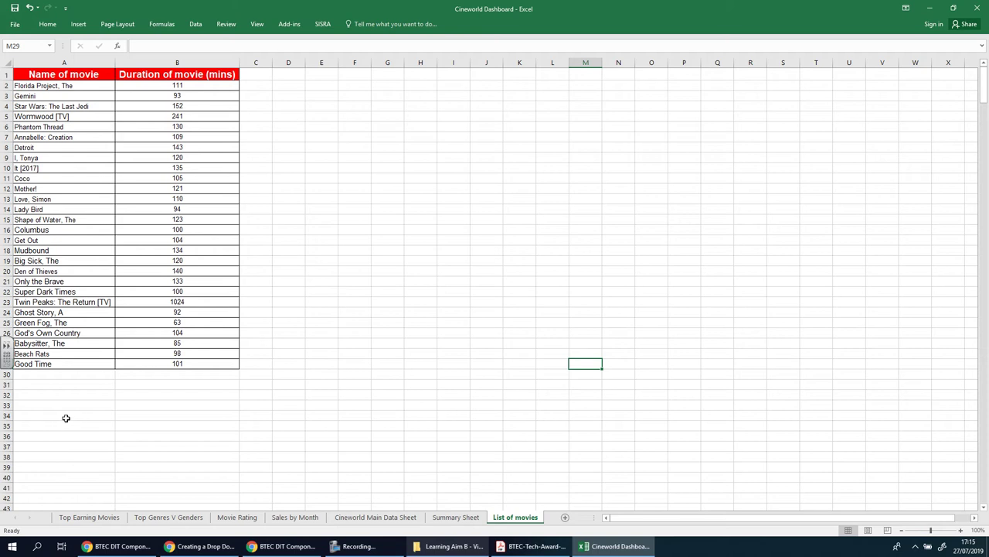
Choose God's Own Country in the B7 dropdown and select B12 for the duration
left_click(452, 517)
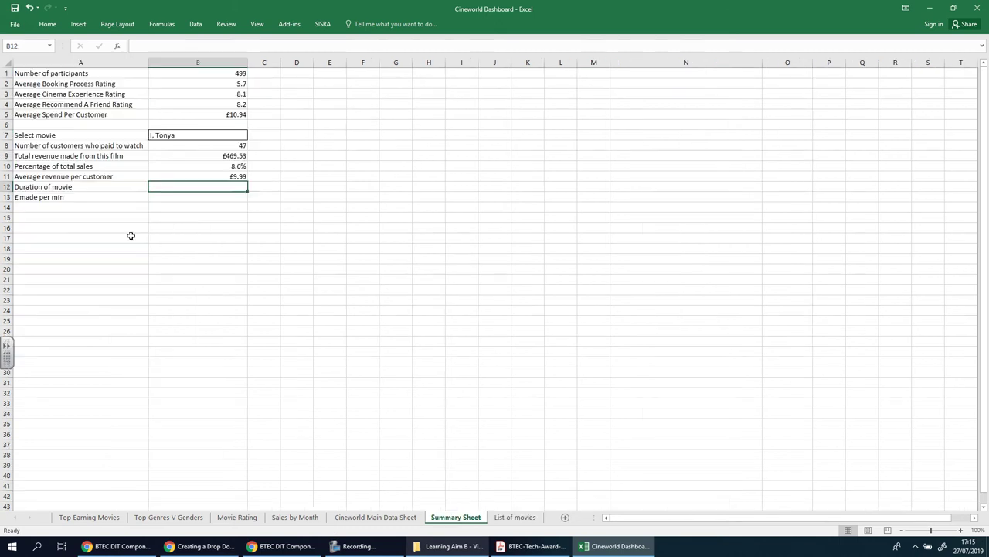
left_click(233, 136)
left_click(251, 136)
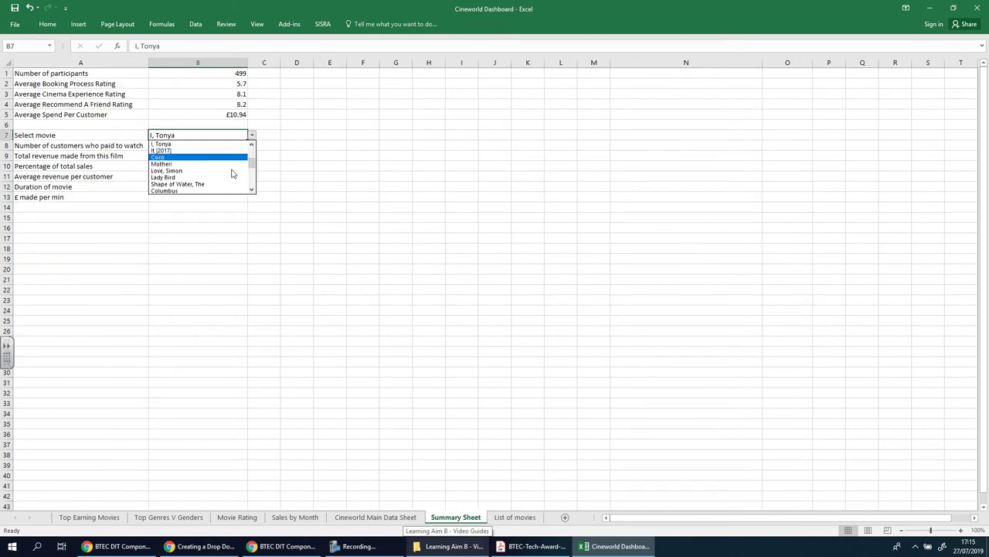
left_click_drag(252, 166, 250, 190)
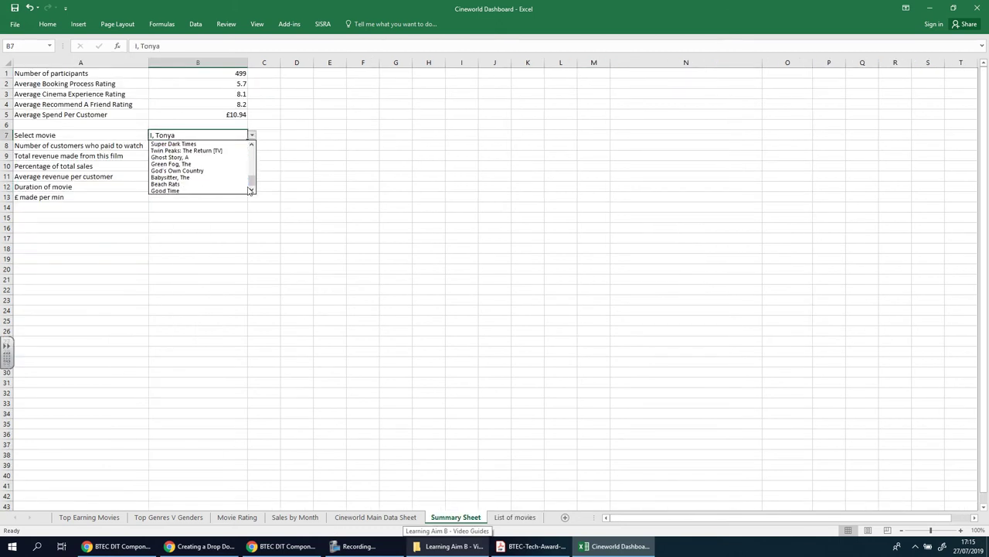
left_click(177, 170)
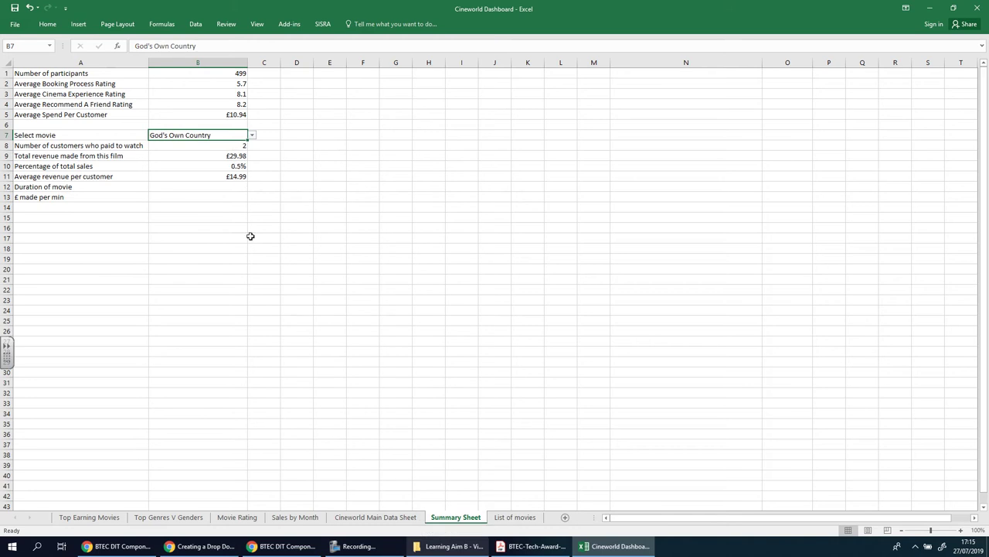
left_click(199, 188)
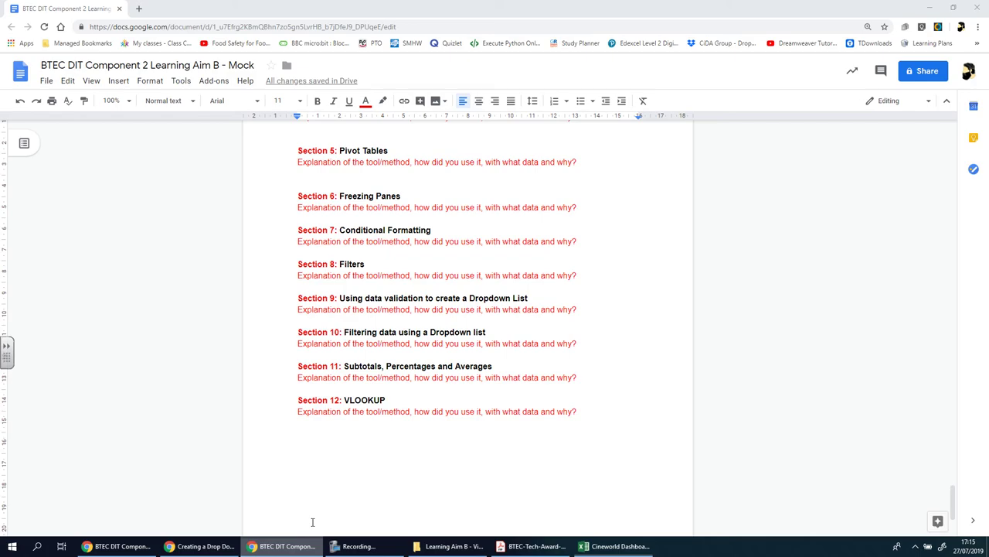
left_click(312, 522)
left_click(614, 545)
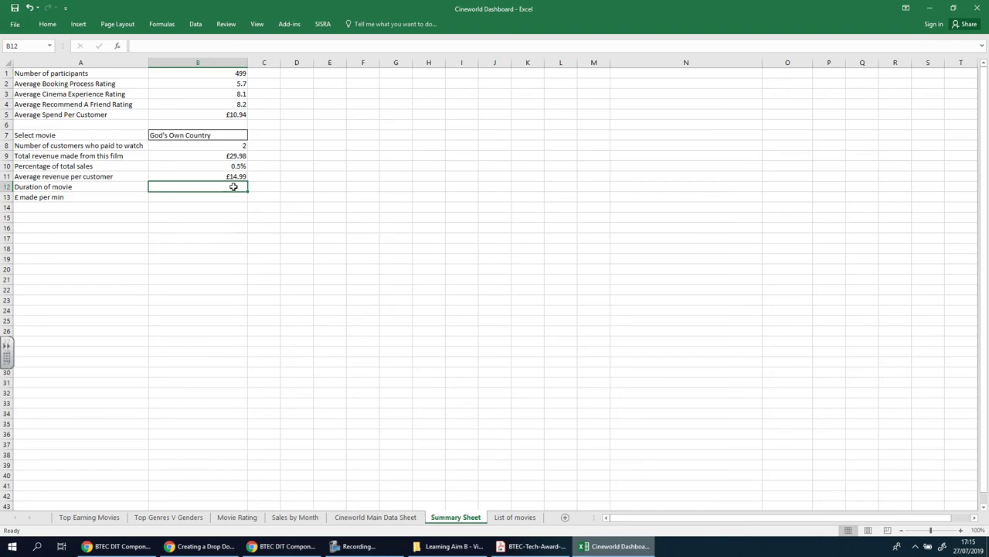
Begin =vlookup(B7,'List of movies'!A2:B29 in B12 for the movie duration
type("=")
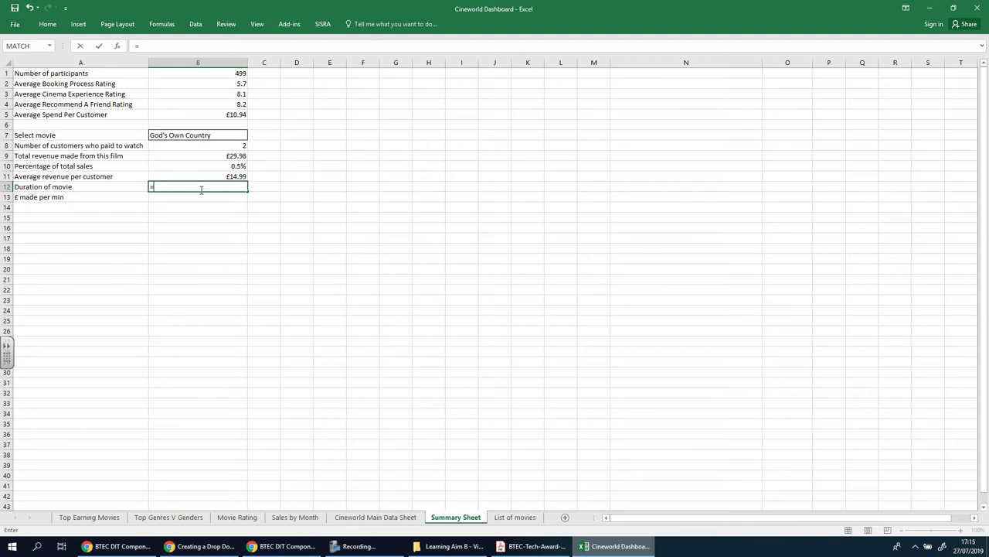
left_click(190, 136)
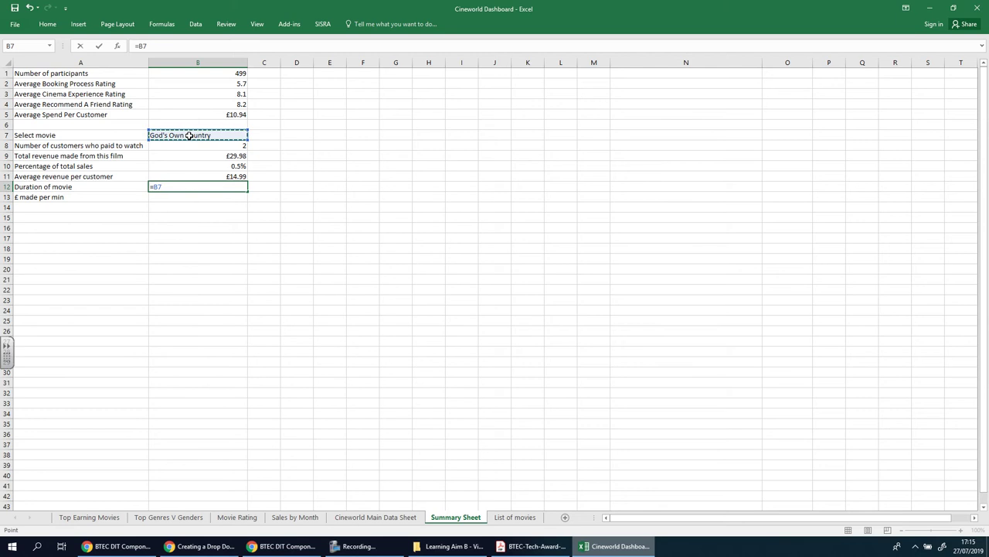
key("BackSpace")
type("v")
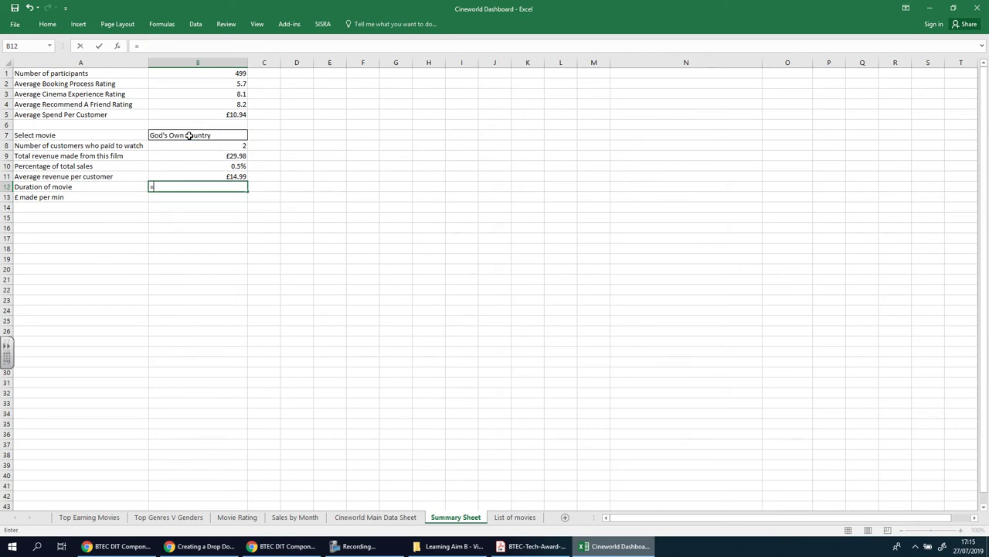
type("vlooku")
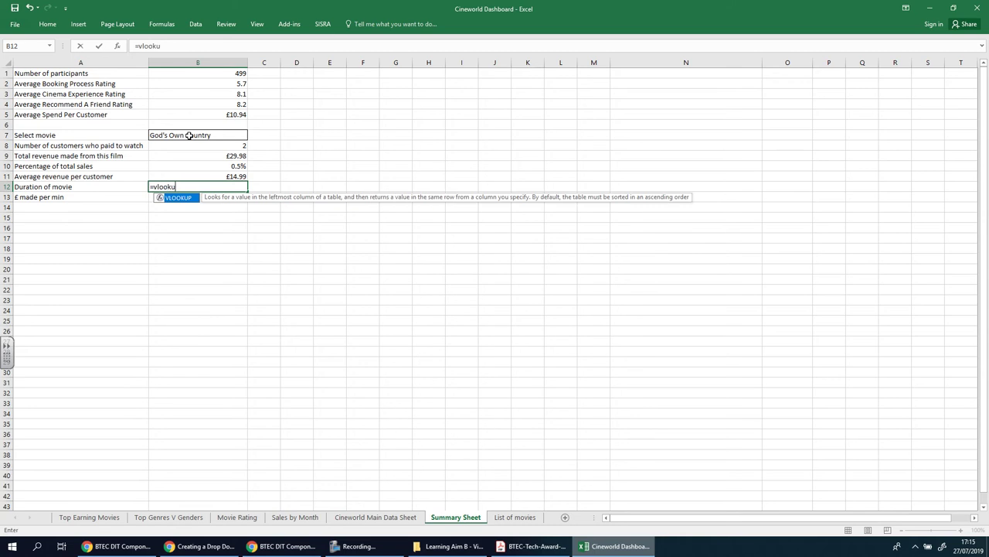
type("p(")
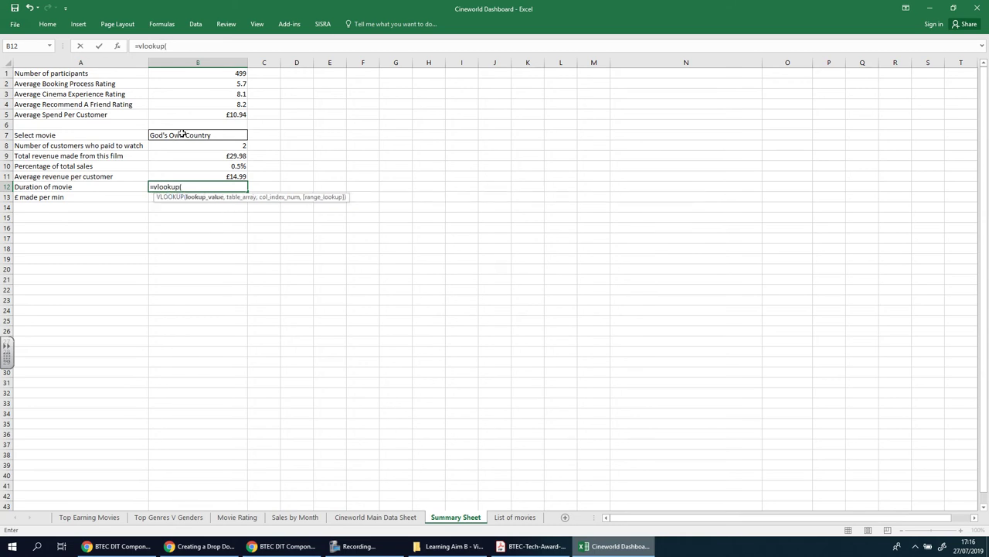
left_click(177, 134)
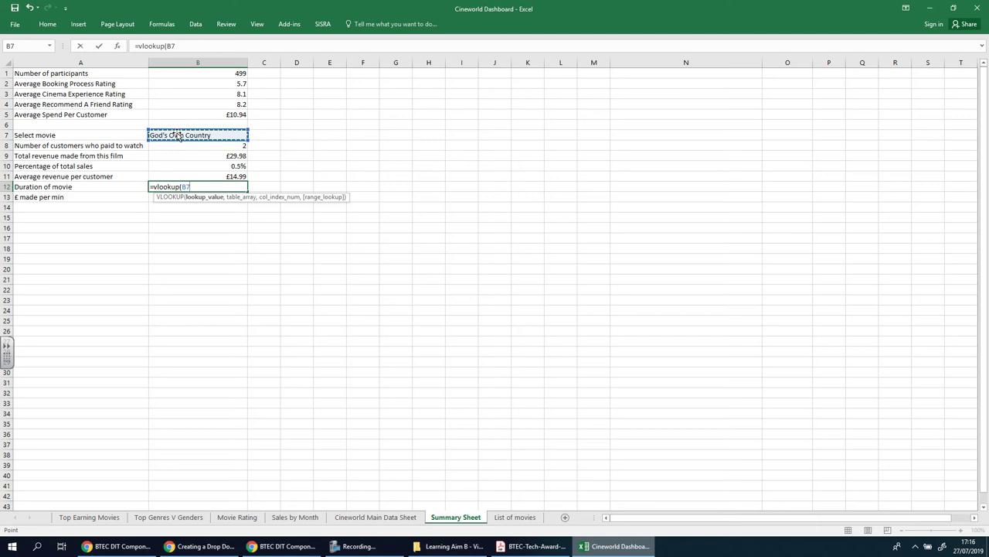
type(",")
left_click(532, 520)
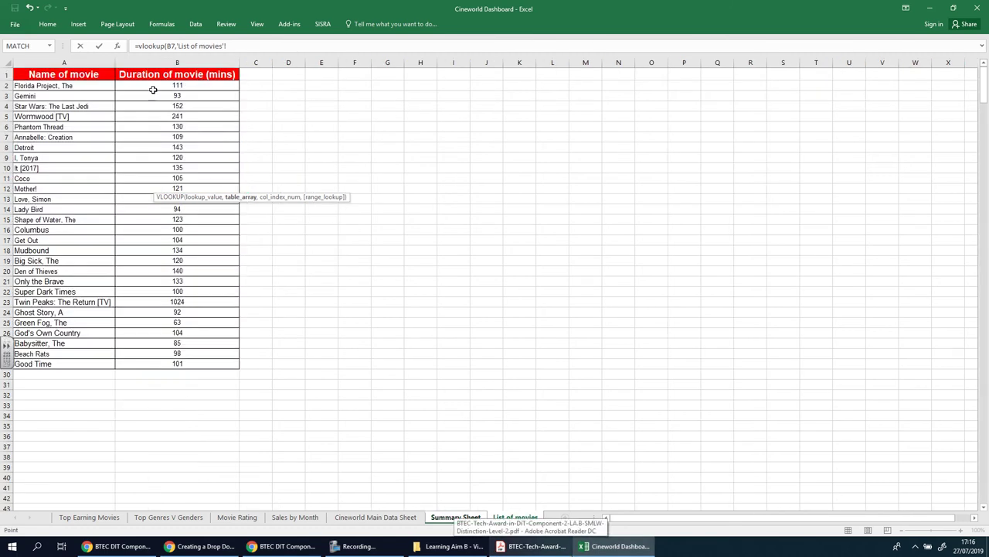
left_click_drag(71, 87, 233, 365)
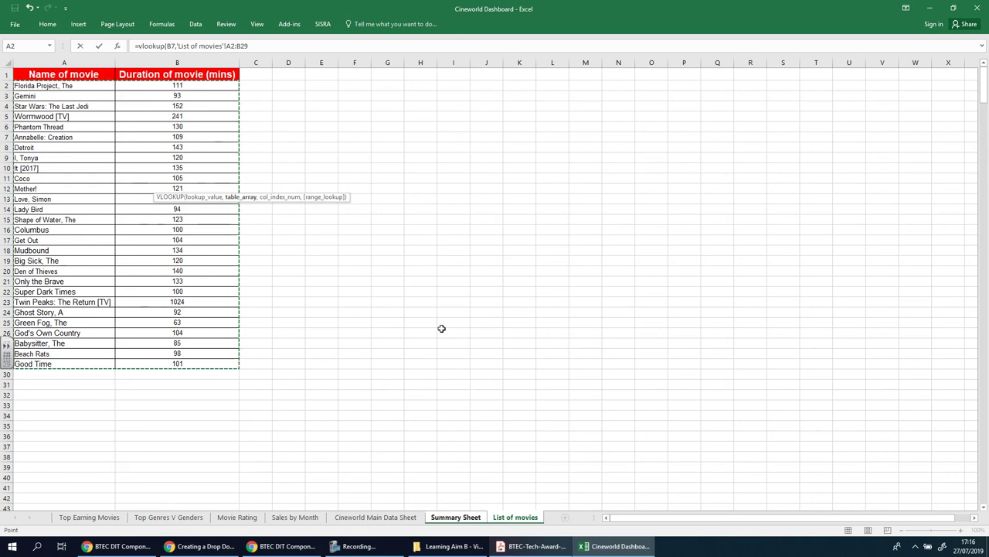
Discard the unfinished VLOOKUP formula in B12
left_click_drag(266, 46, 133, 46)
key("BackSpace")
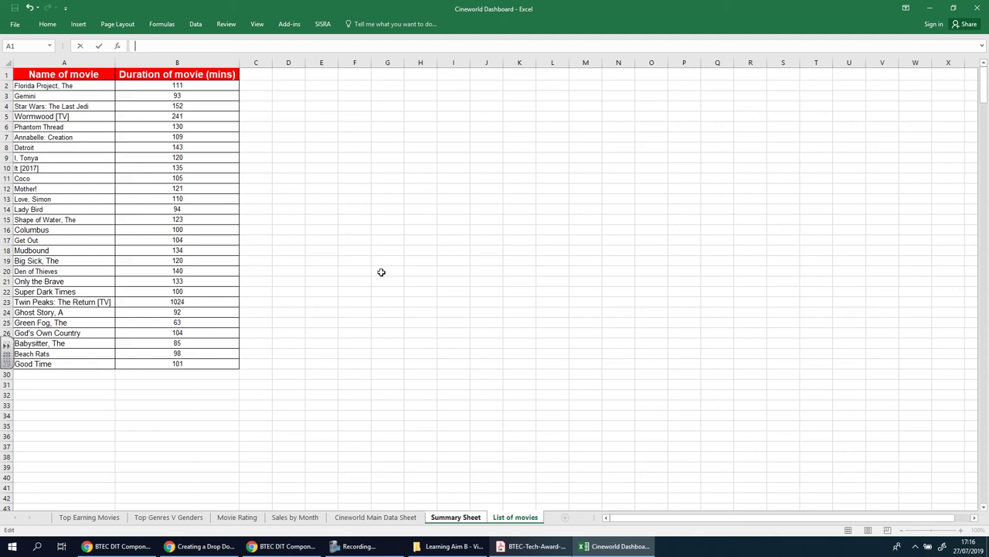
key("Escape")
key("Return")
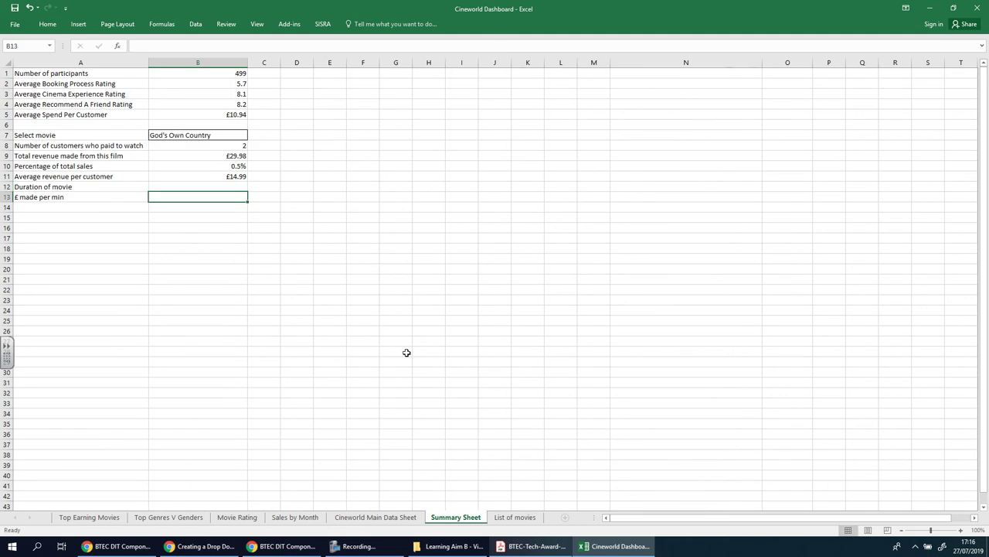
Name the List of movies range A2:B29 as MovieList
left_click(515, 517)
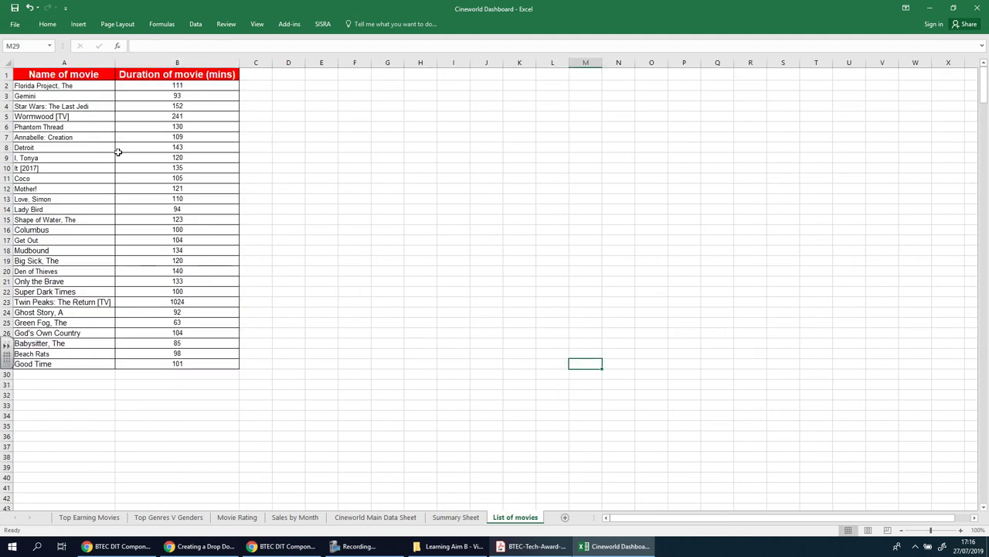
left_click_drag(61, 85, 193, 363)
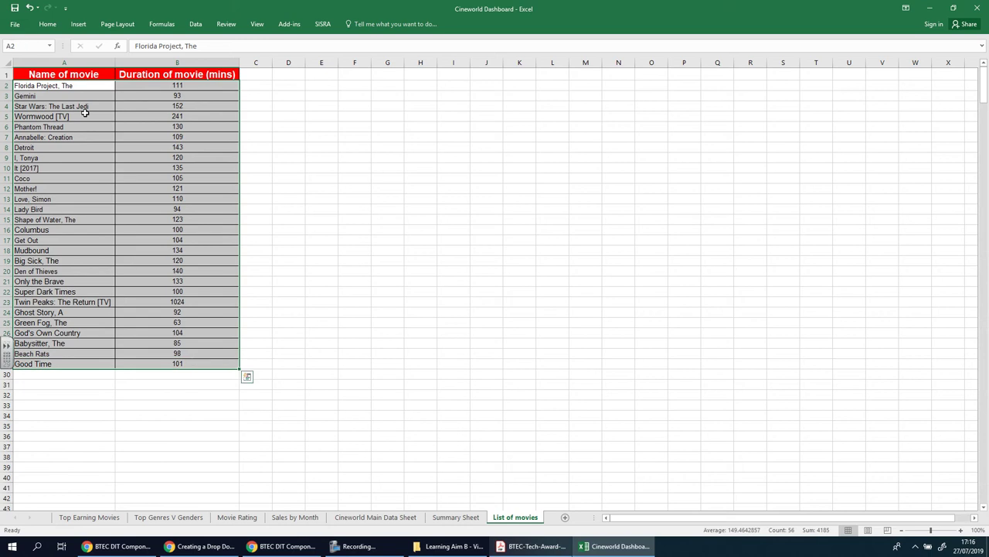
left_click(36, 46)
type("ListO")
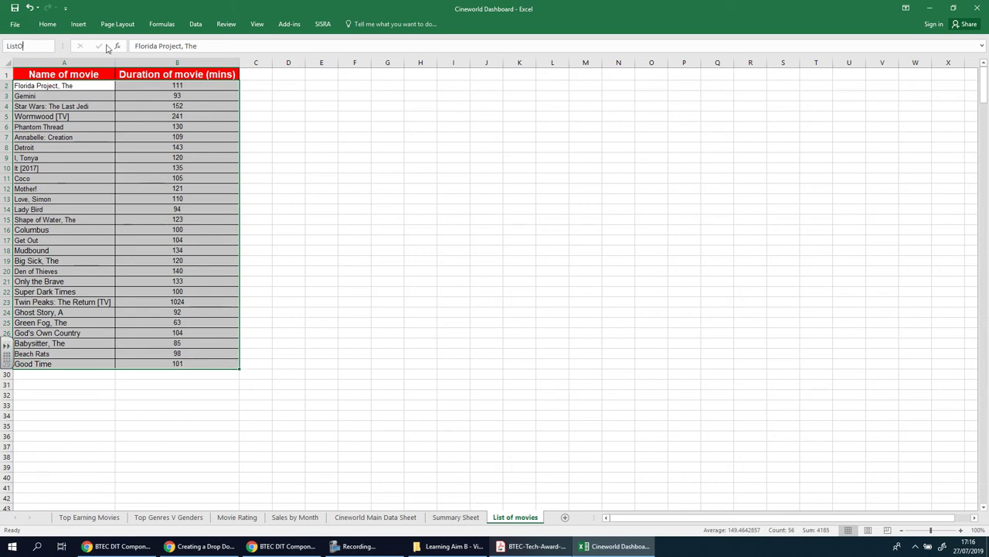
type("fMo")
key("BackSpace")
key("BackSpace")
key("BackSpace")
key("BackSpace")
key("BackSpace")
key("BackSpace")
key("BackSpace")
type("Movie")
key("Return")
Enter =vlookup(B7,MovieList,2) in B12, returning a duration of 105
left_click(456, 517)
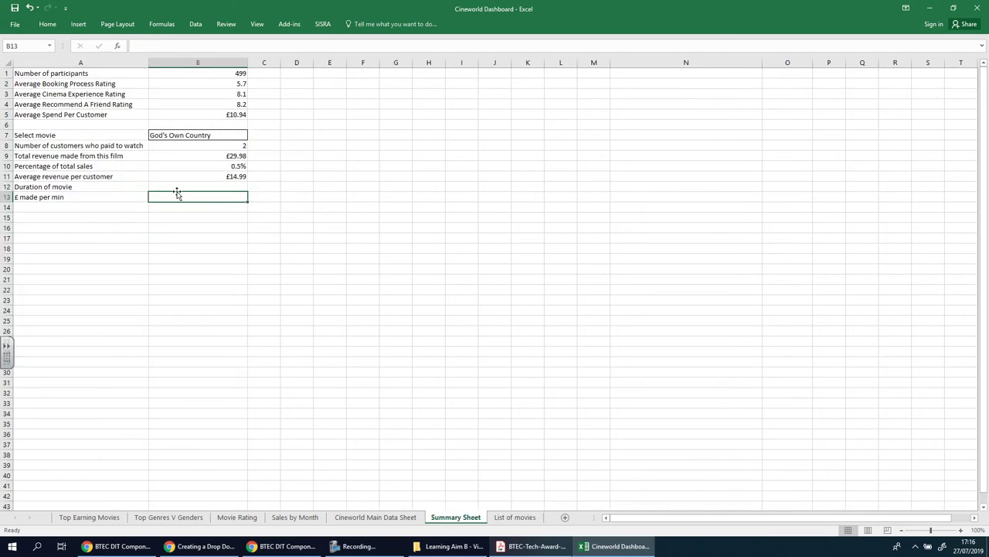
left_click(205, 185)
type("=")
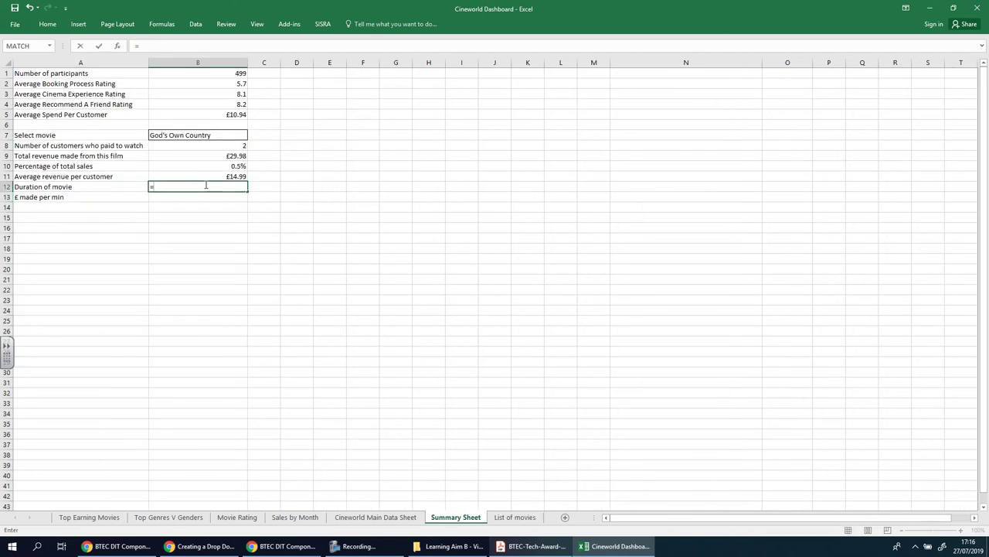
type("vlookup")
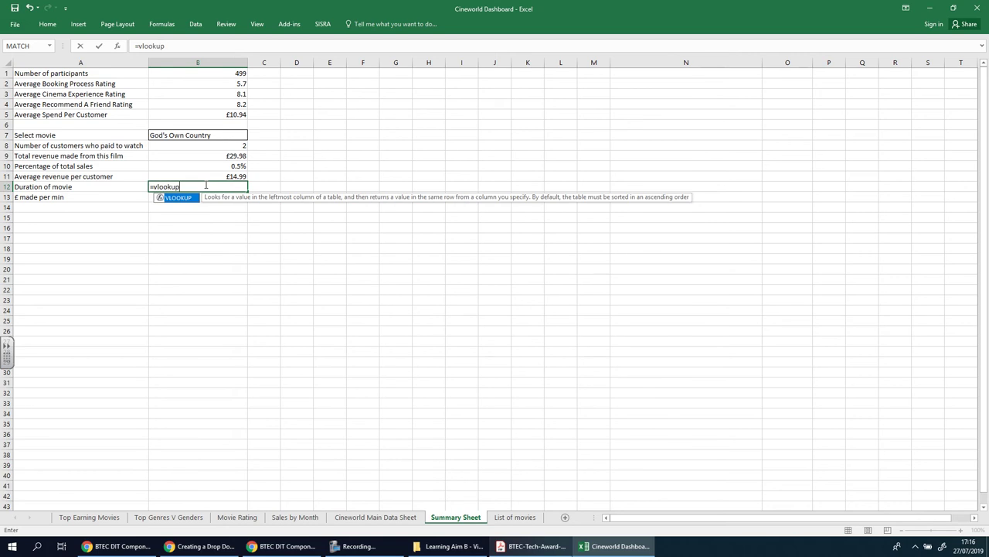
type("(")
left_click(203, 135)
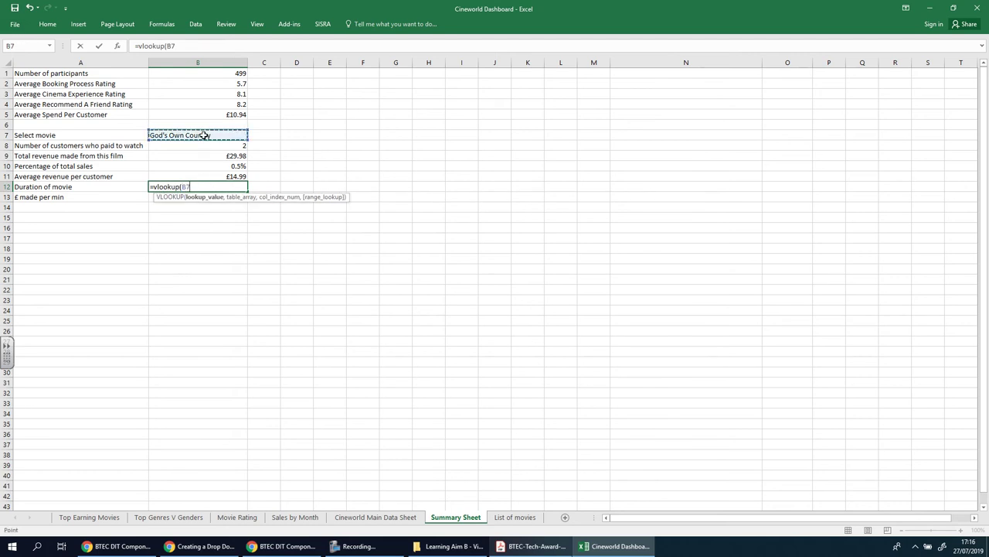
type(",")
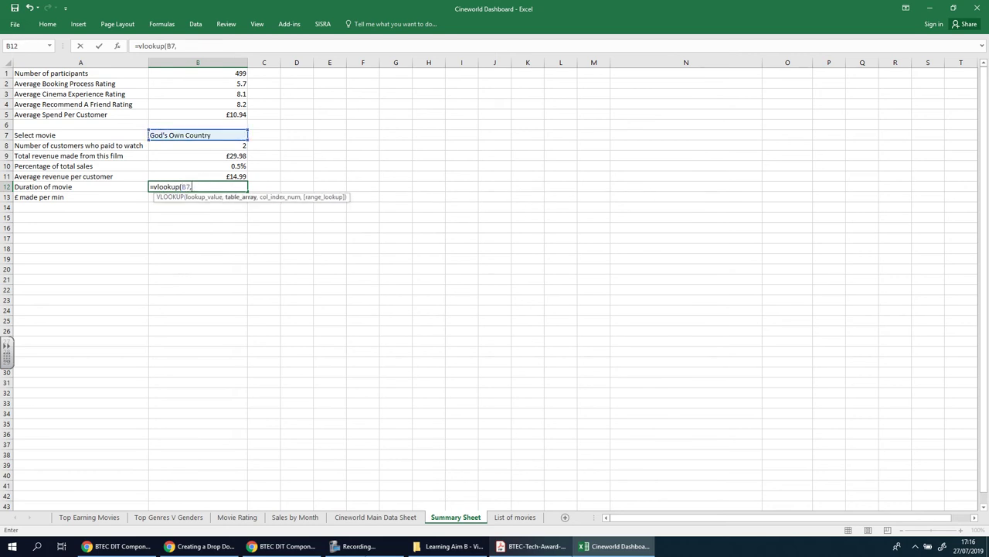
left_click(515, 517)
left_click_drag(67, 85, 197, 363)
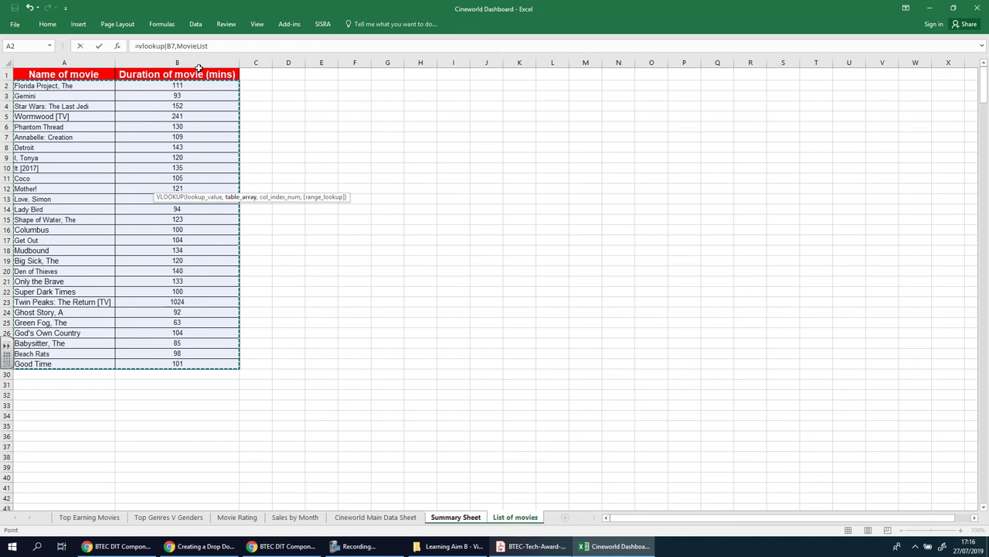
type(",2")
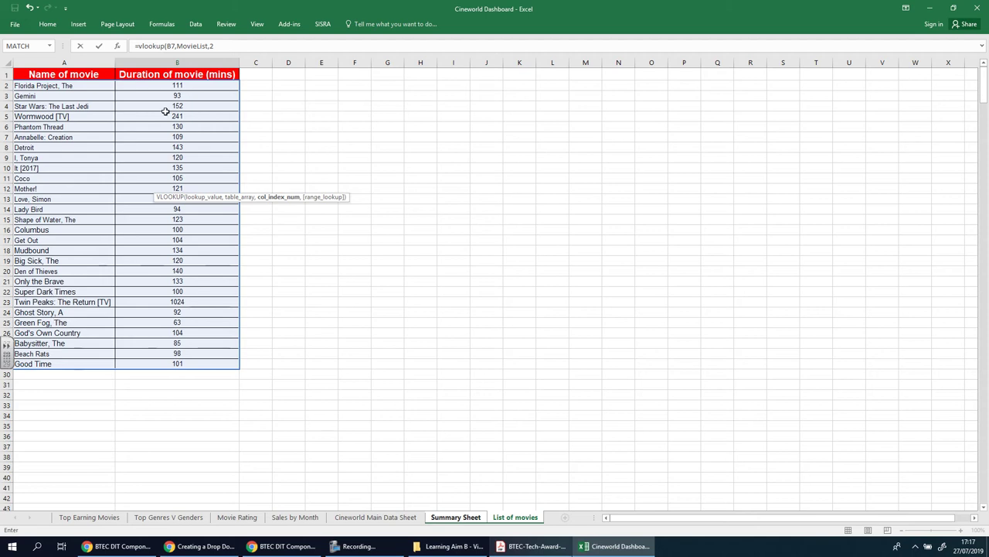
left_click(218, 48)
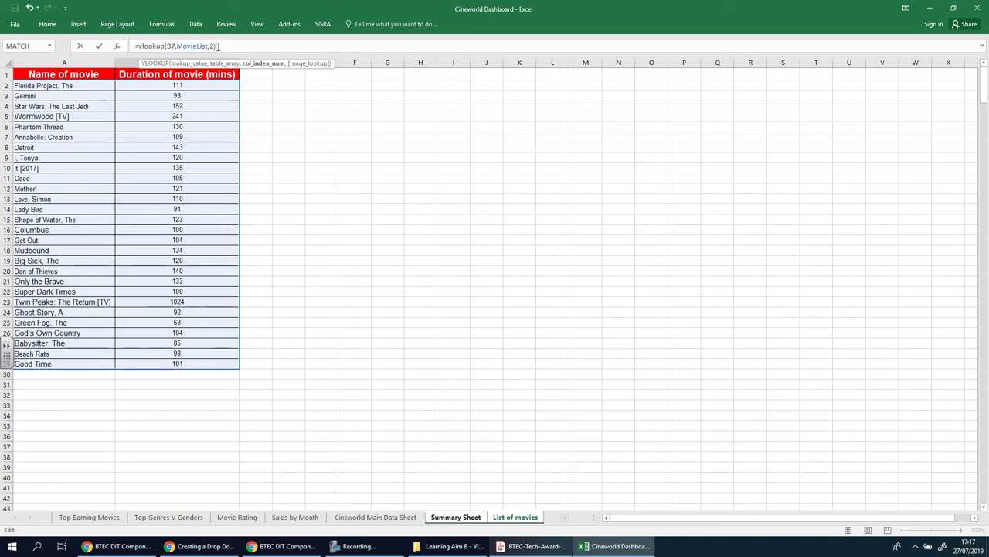
key("Return")
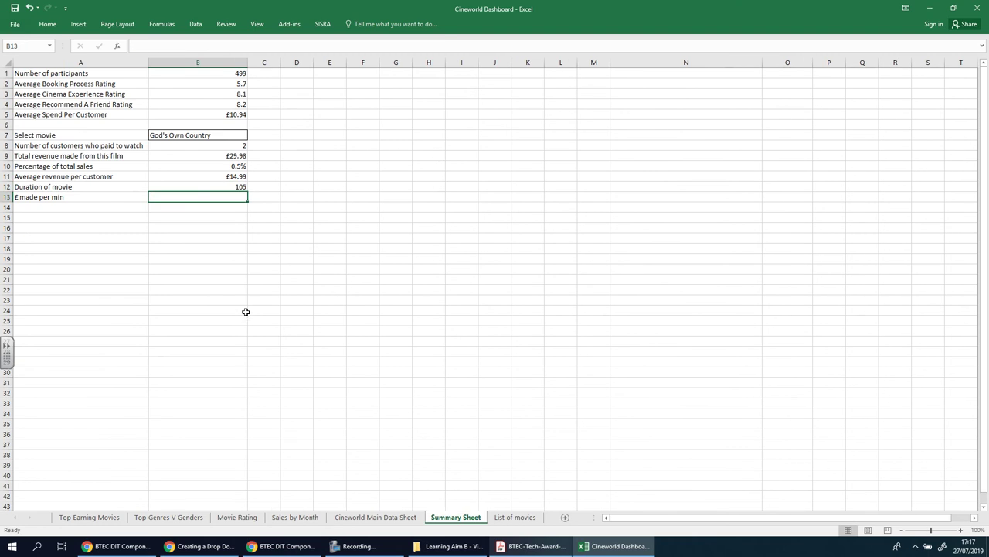
Choose Good Time as the movie in B7
left_click(230, 135)
left_click(251, 136)
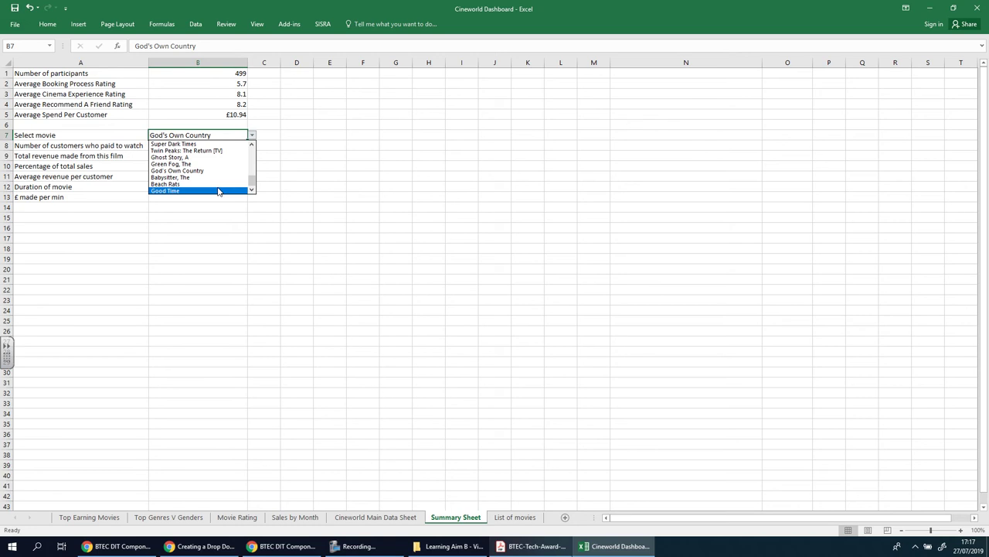
left_click(219, 190)
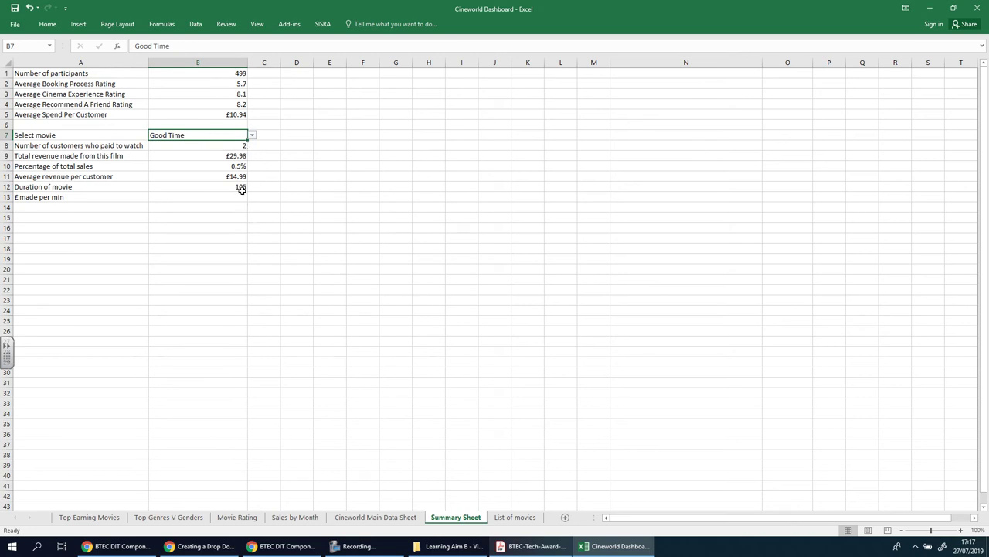
Sort the List of movies table A to Z by name, expanding to keep durations alongside
left_click(514, 516)
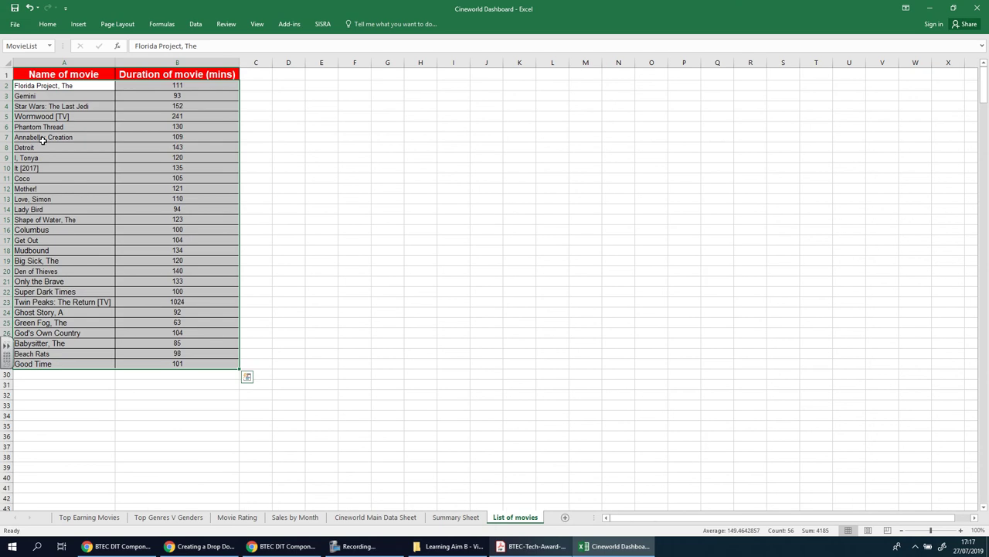
left_click(183, 364)
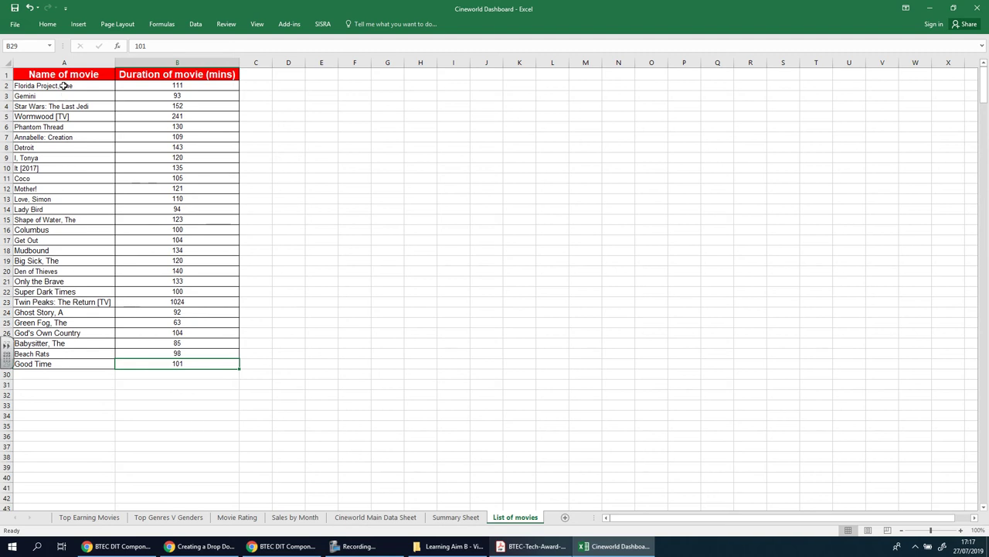
left_click_drag(65, 85, 73, 362)
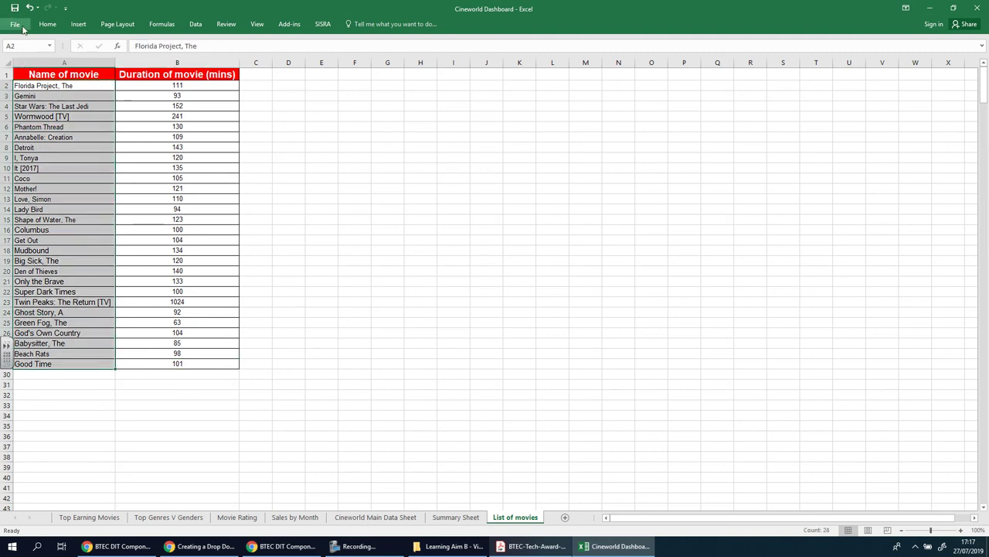
left_click(46, 24)
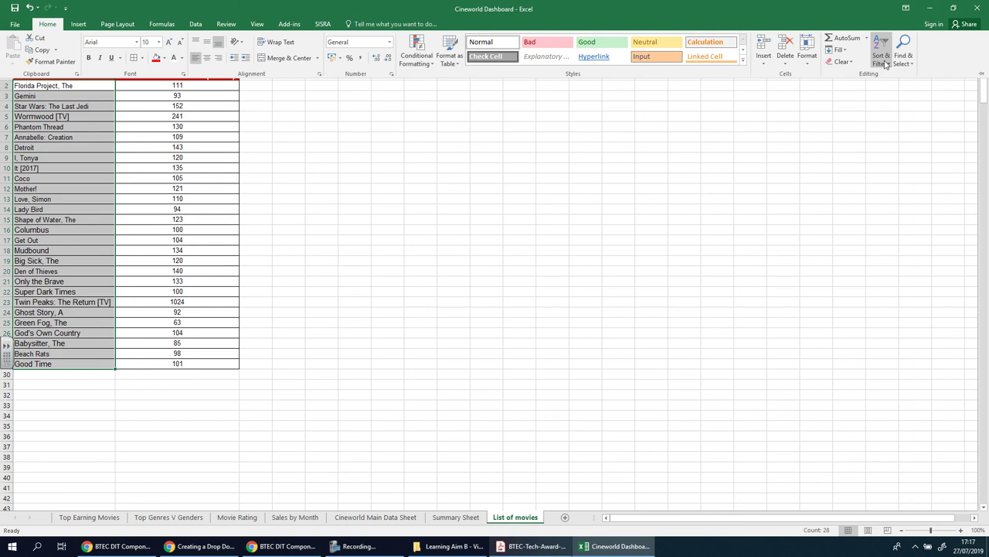
left_click(881, 58)
left_click(912, 75)
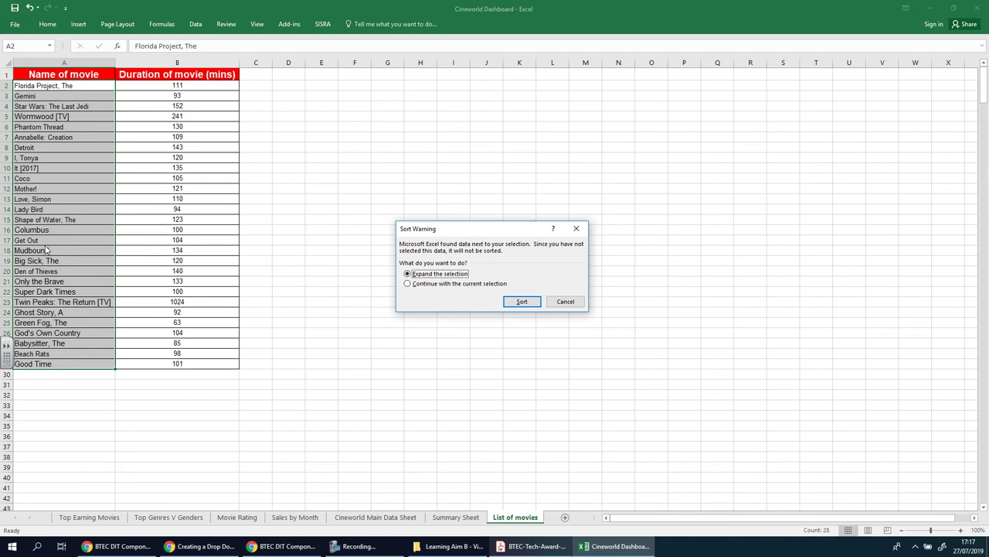
left_click(524, 302)
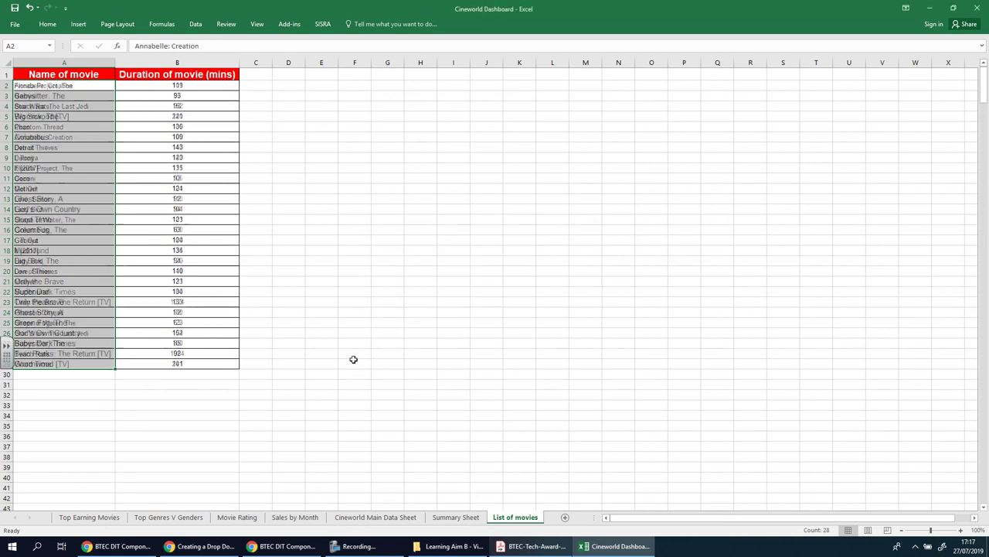
left_click(73, 88)
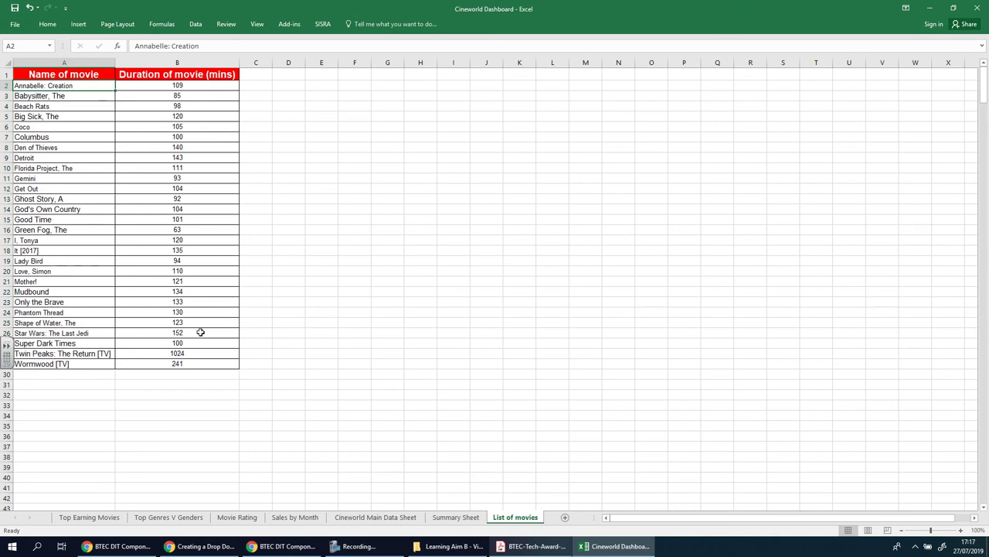
left_click(462, 516)
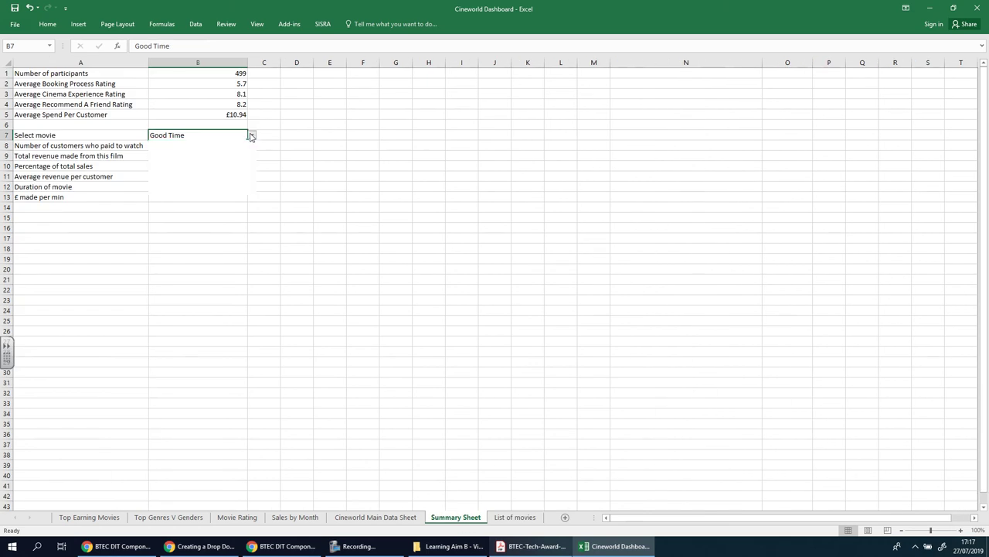
Browse the B7 movie list without changing it, then check Good Time's duration on List of movies
left_click(251, 136)
left_click_drag(252, 163, 251, 142)
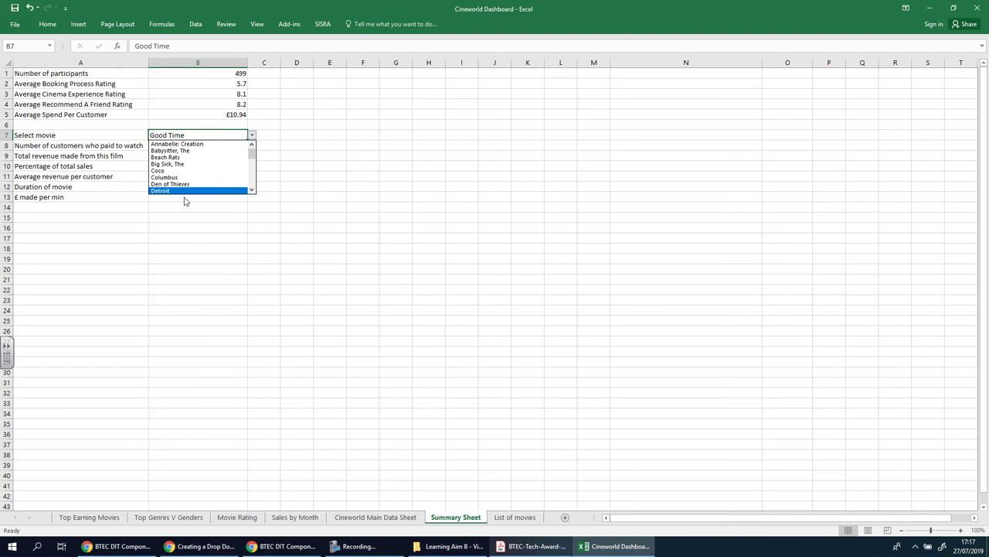
key("Escape")
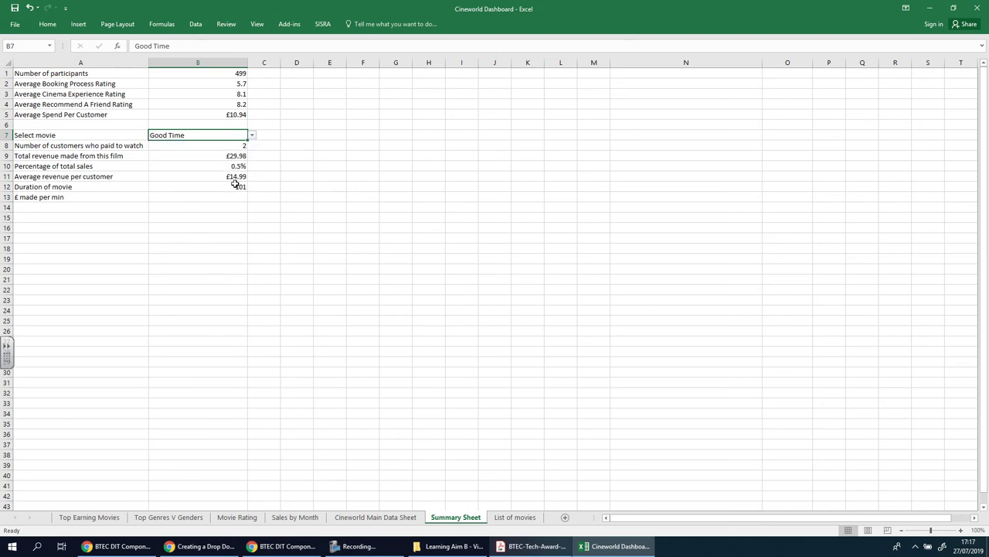
left_click(514, 516)
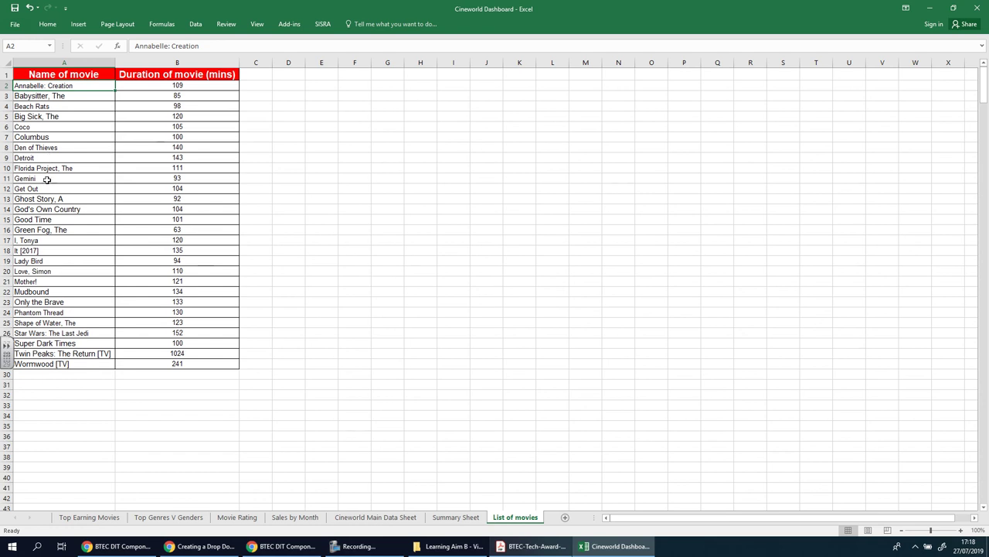
left_click(185, 222)
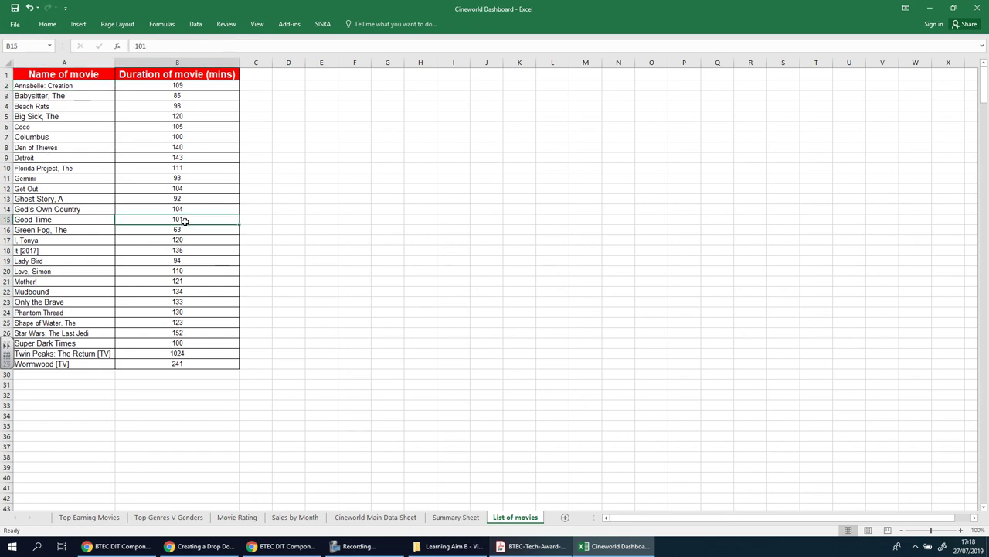
left_click(455, 516)
Select Mother! in B7 and confirm its 121-minute duration on List of movies and in B12
left_click(252, 136)
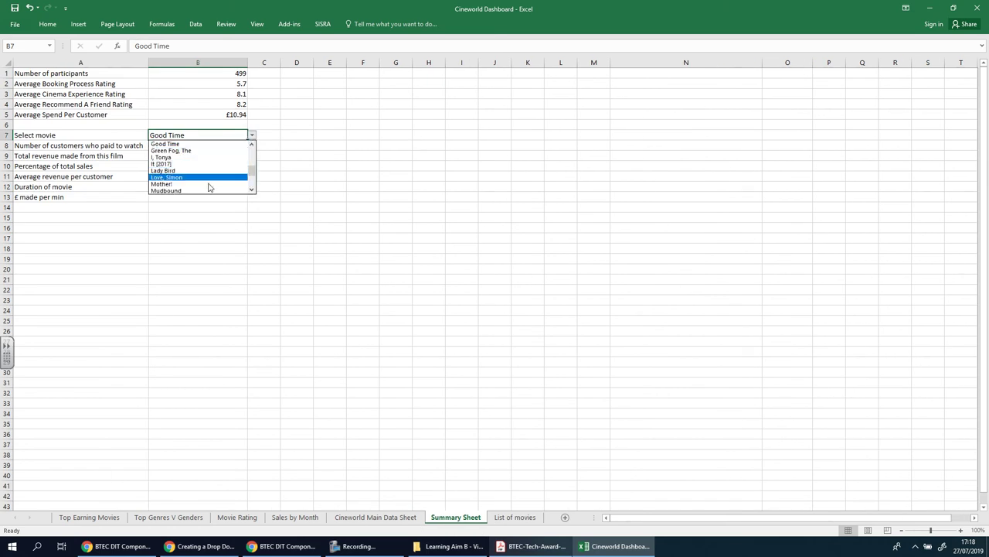
left_click(210, 184)
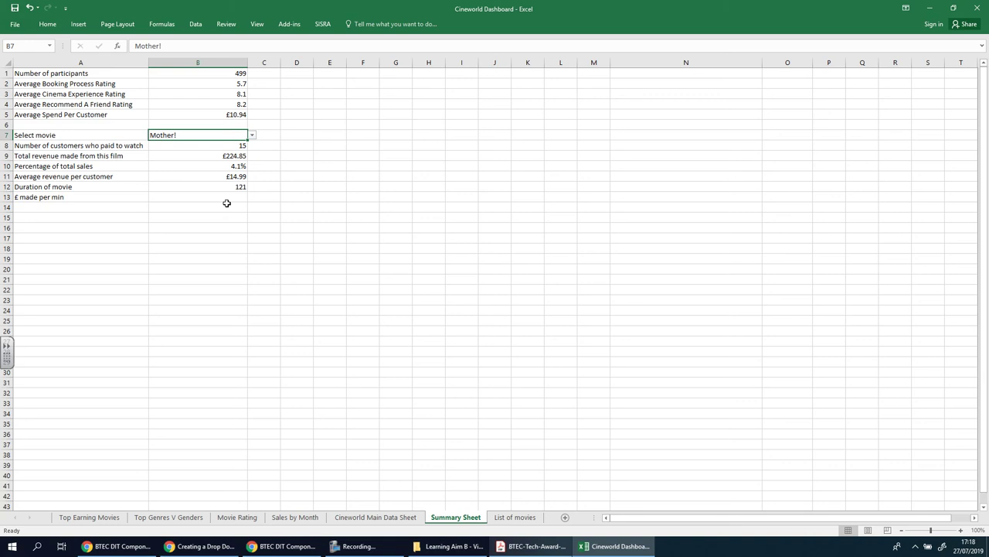
left_click(514, 517)
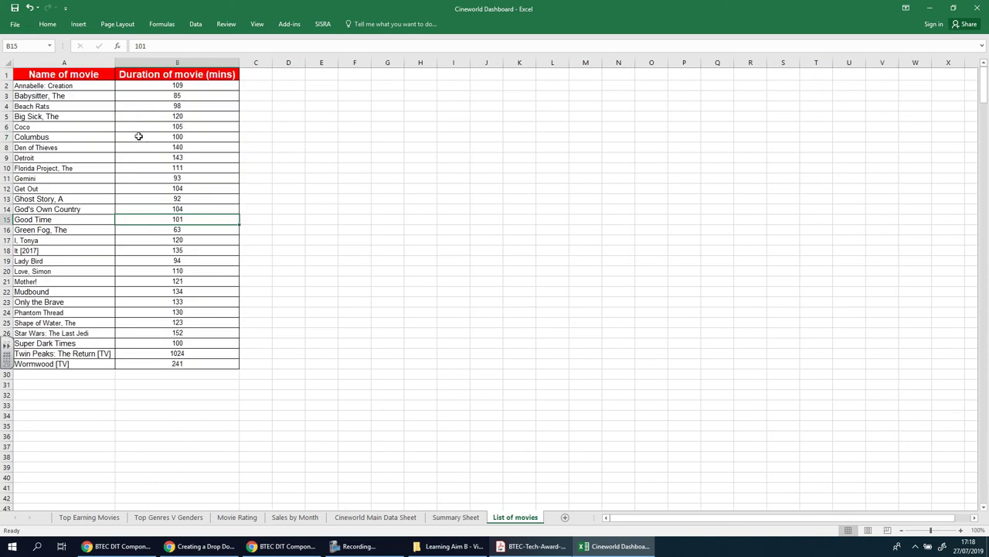
left_click(45, 282)
left_click(179, 282)
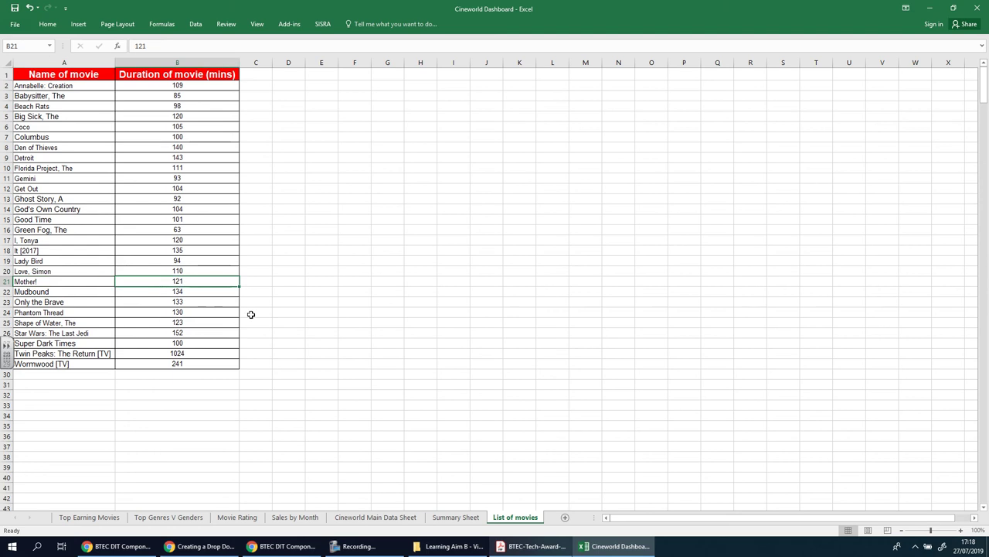
left_click(456, 517)
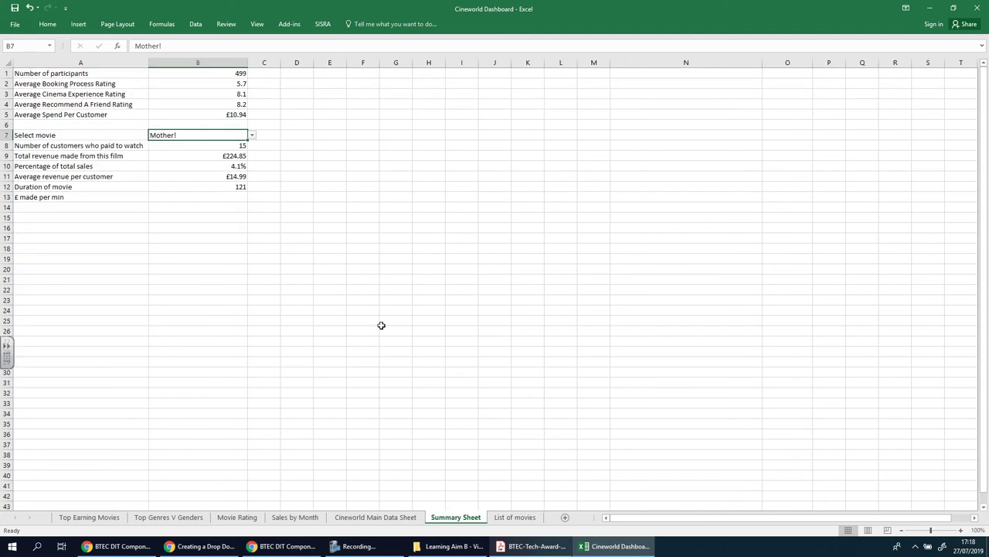
left_click(239, 186)
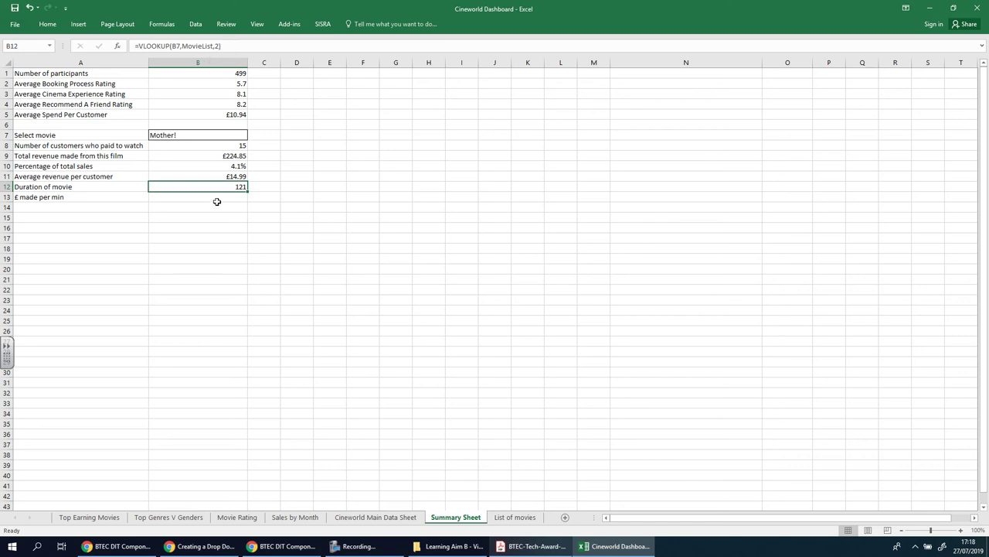
Switch between Summary Sheet and List of movies, ending on List of movies showing Mother! at 121 minutes
left_click(515, 517)
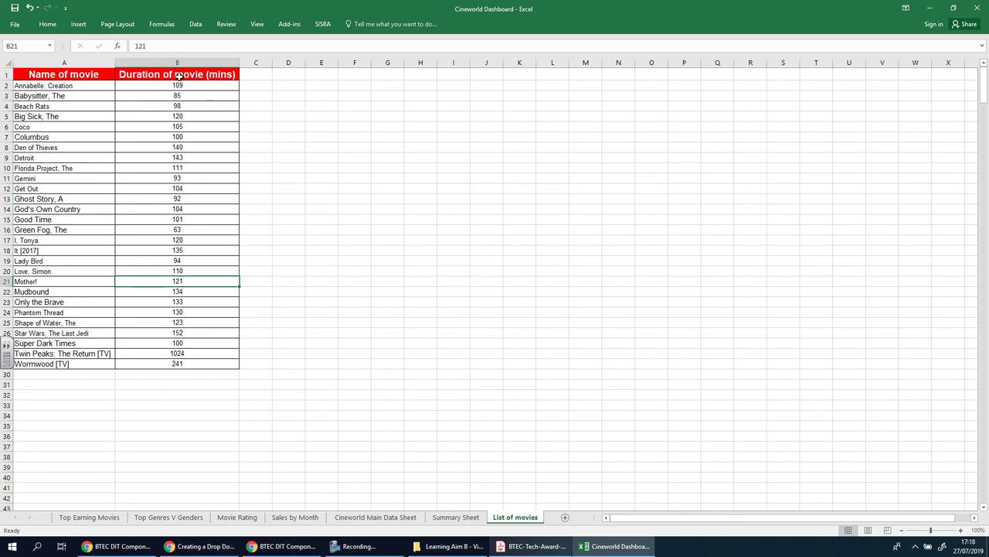
left_click(455, 516)
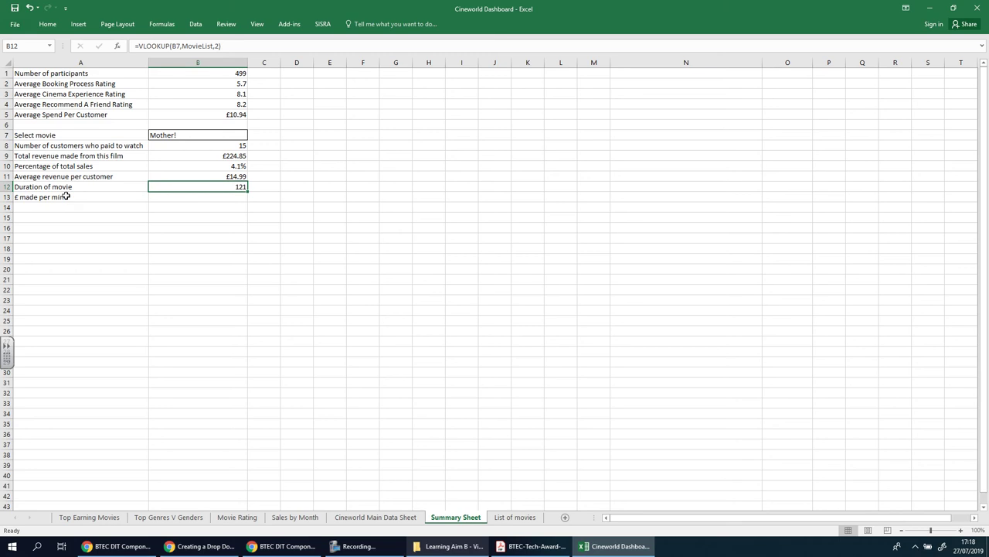
left_click(510, 517)
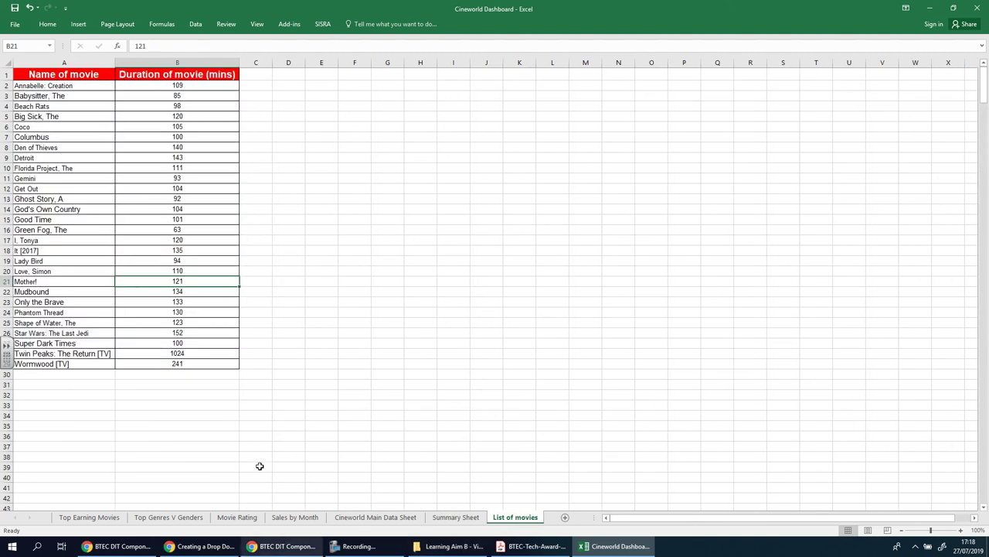
Return from the Google Docs VLOOKUP section to Excel's Summary Sheet and select cell B13
left_click(455, 517)
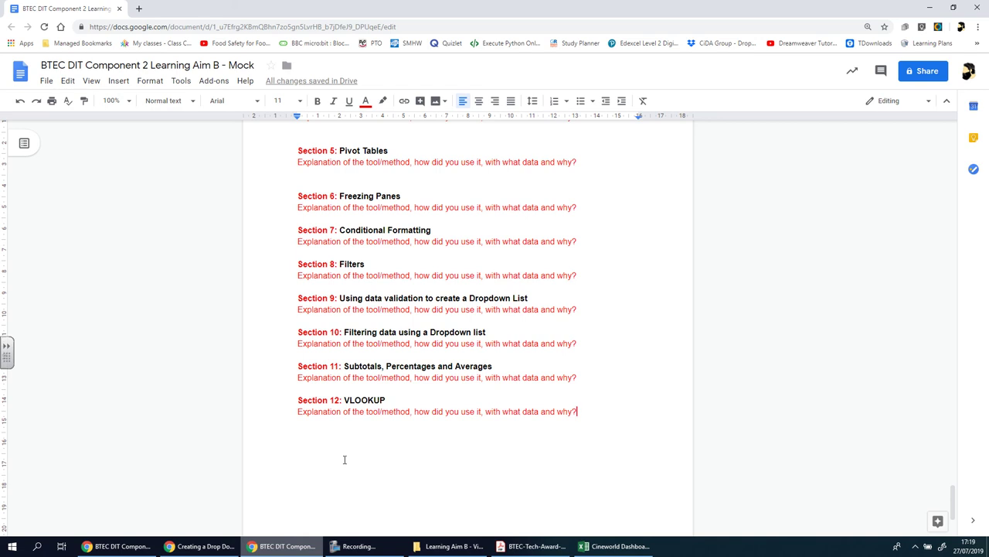
left_click(606, 545)
left_click(218, 198)
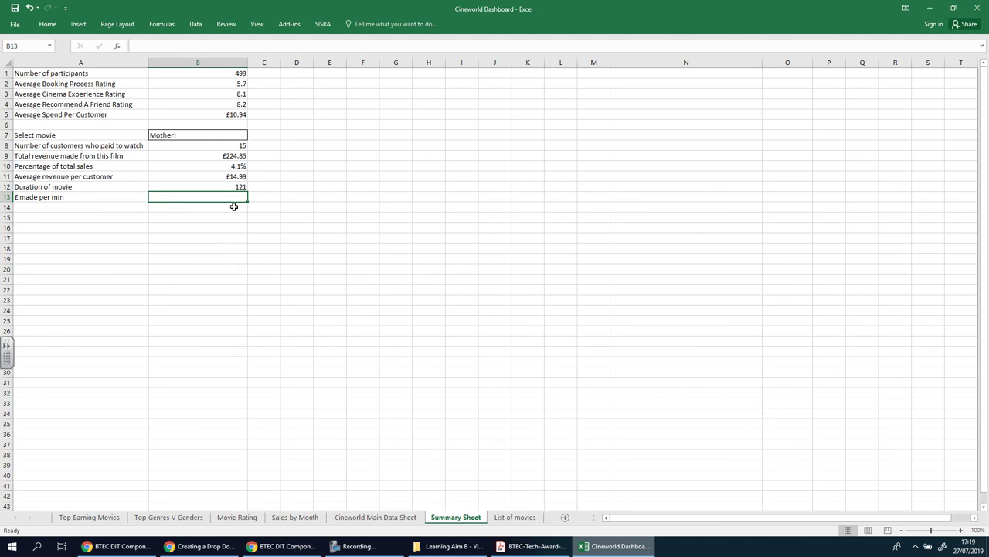
Enter =B9/B12 in B13, giving £1.86 per minute for Mother!
type("=")
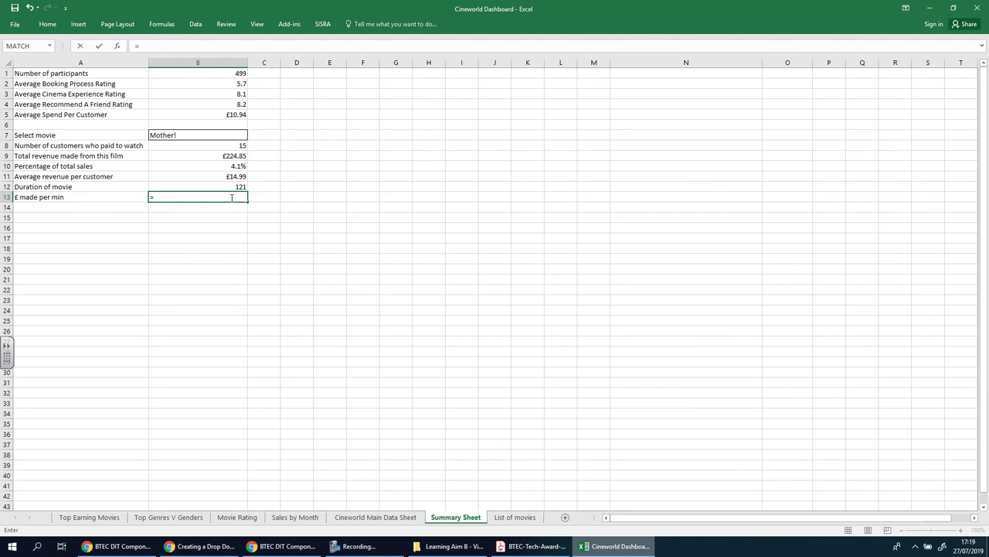
left_click(225, 156)
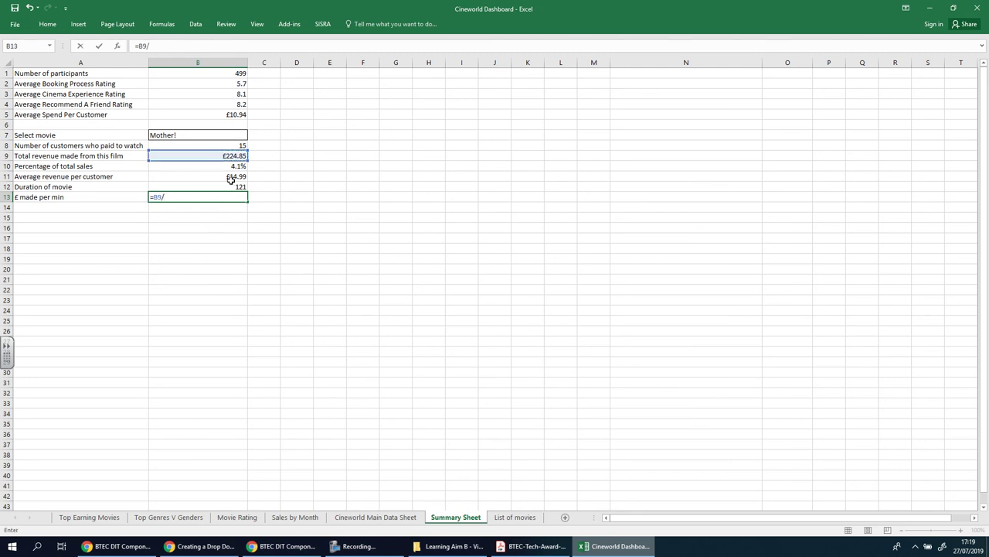
type("/")
left_click(232, 186)
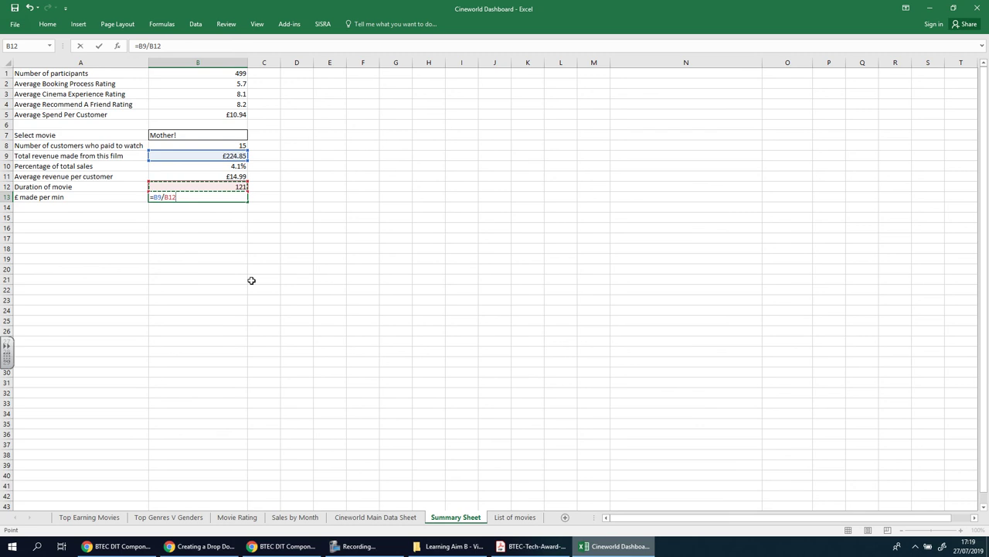
key("Return")
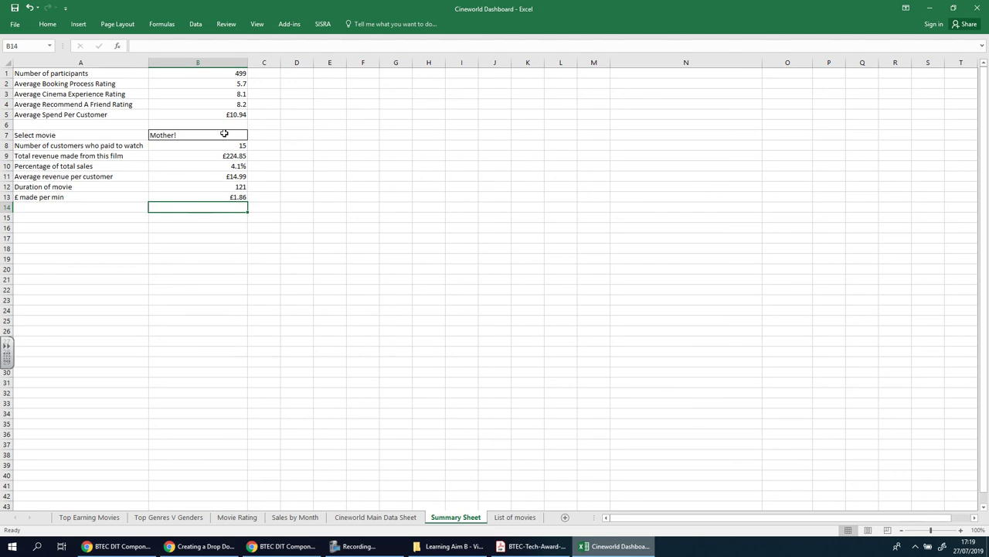
Choose Star Wars: The Last Jedi in the B7 dropdown, showing 152 minutes and £5.36 per minute
left_click(224, 134)
left_click(252, 134)
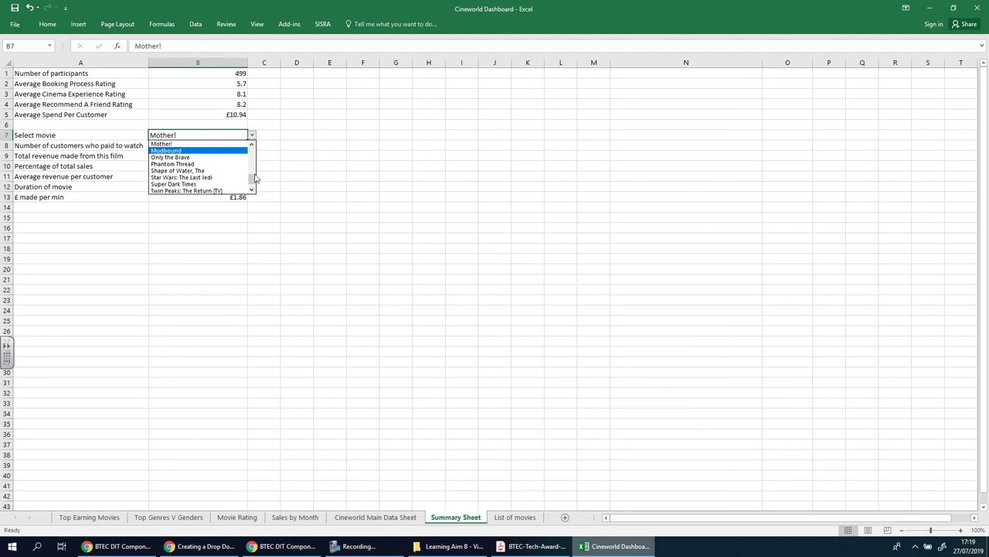
left_click(252, 144)
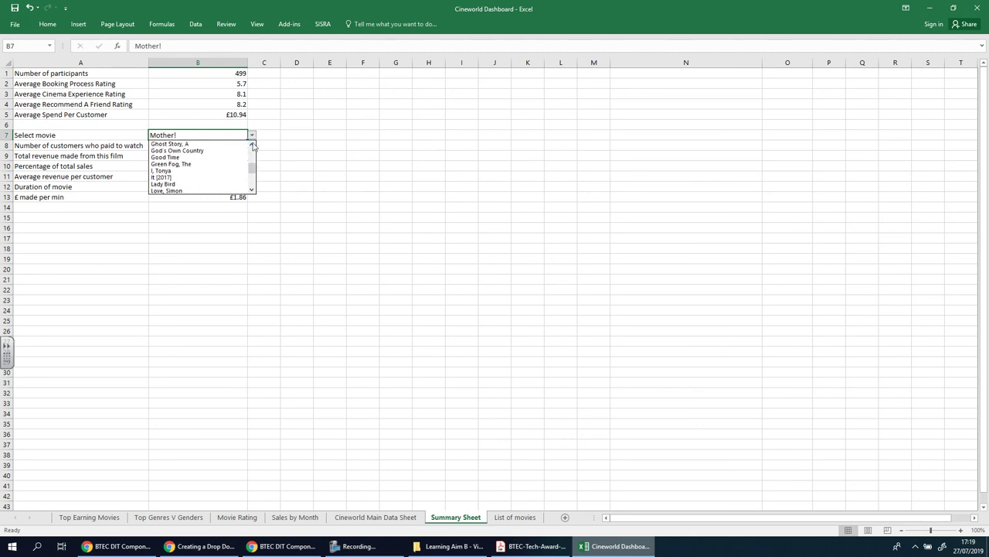
scroll(252, 146, "up", 3)
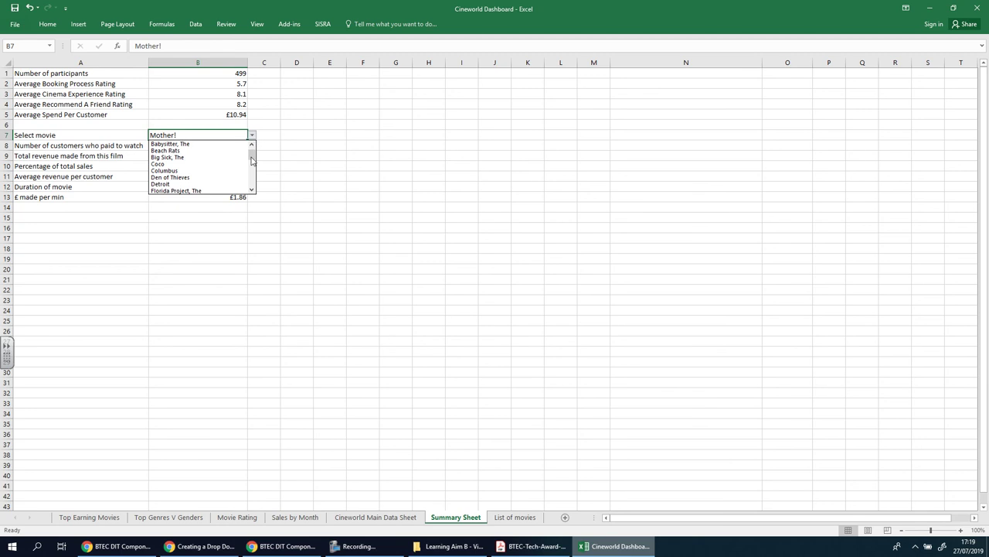
scroll(251, 160, "down", 1)
left_click(252, 189)
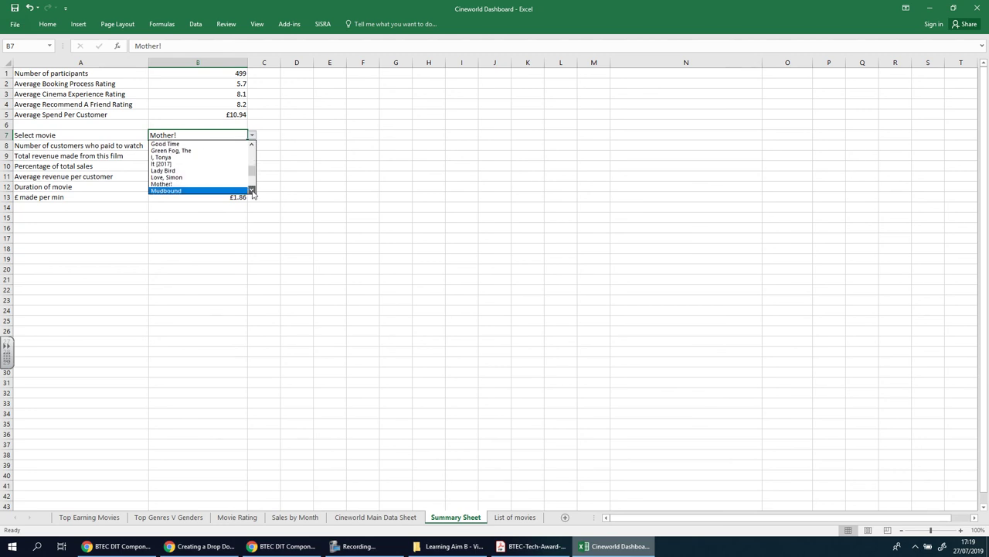
scroll(252, 190, "down", 3)
left_click(197, 177)
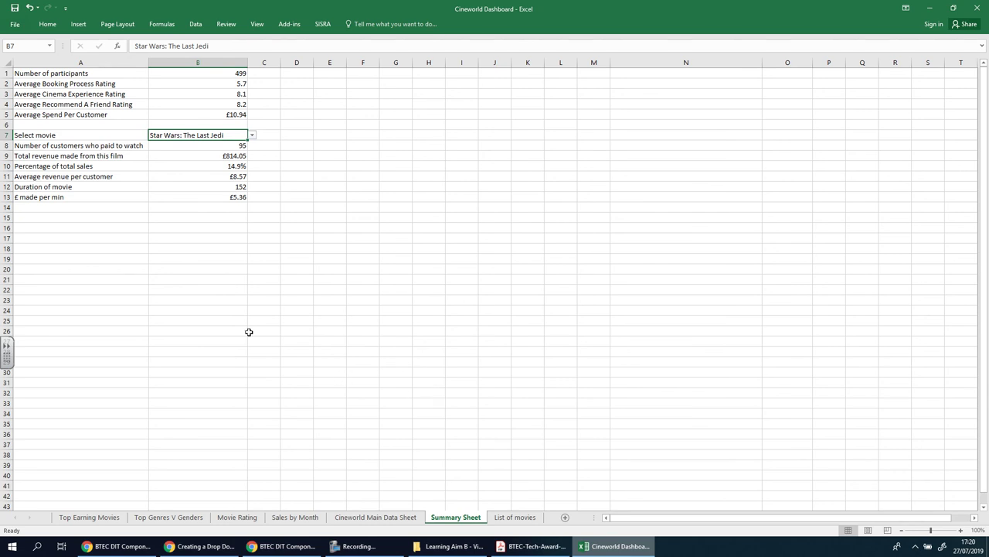
Apply All Borders to the A1:B5 and A7:B13 summary tables
left_click_drag(77, 72, 236, 113)
left_click(48, 24)
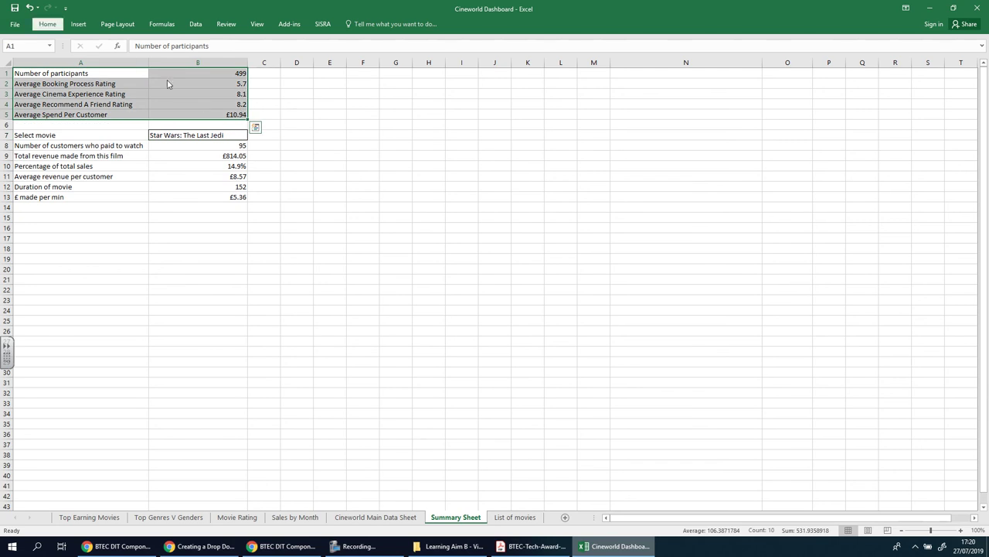
left_click(85, 139)
left_click_drag(74, 137, 224, 198)
left_click(51, 24)
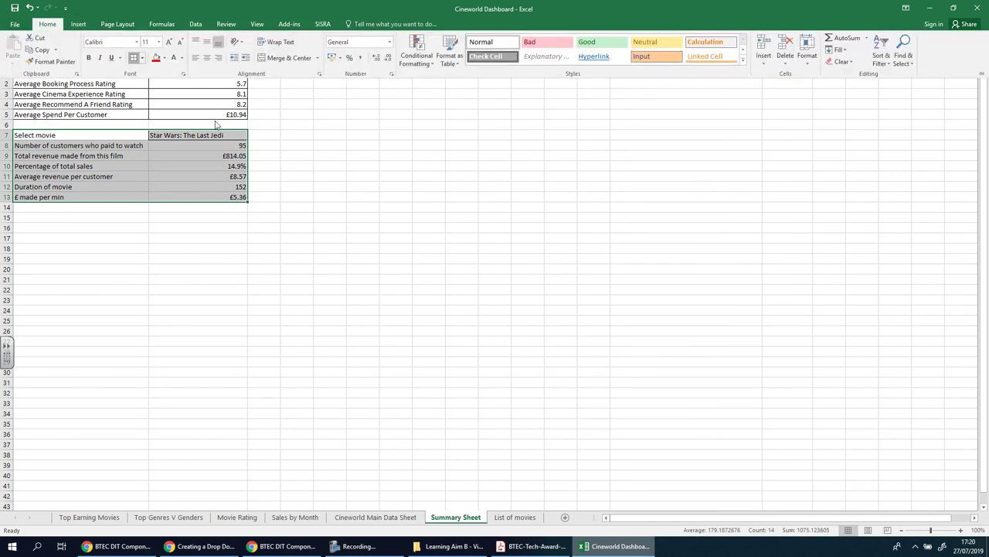
left_click(297, 300)
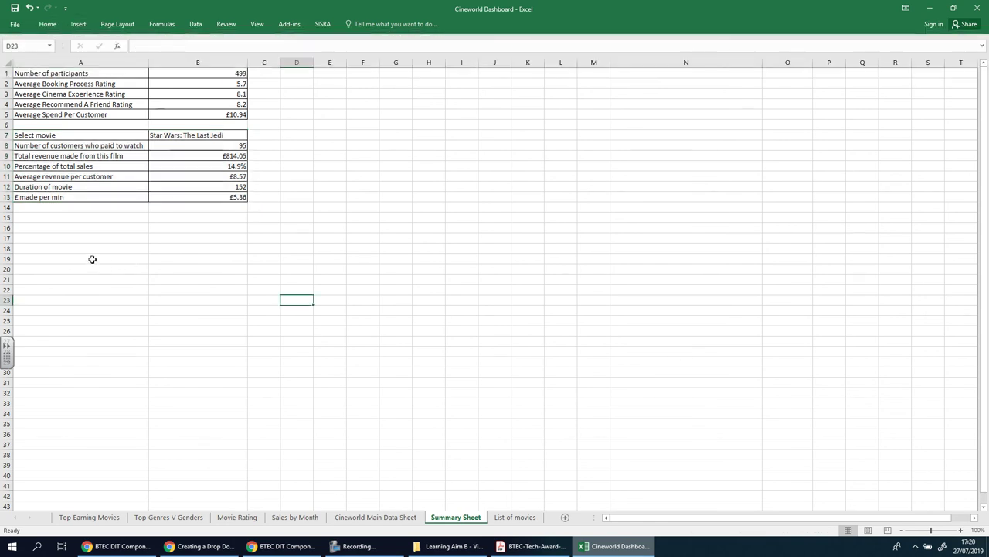